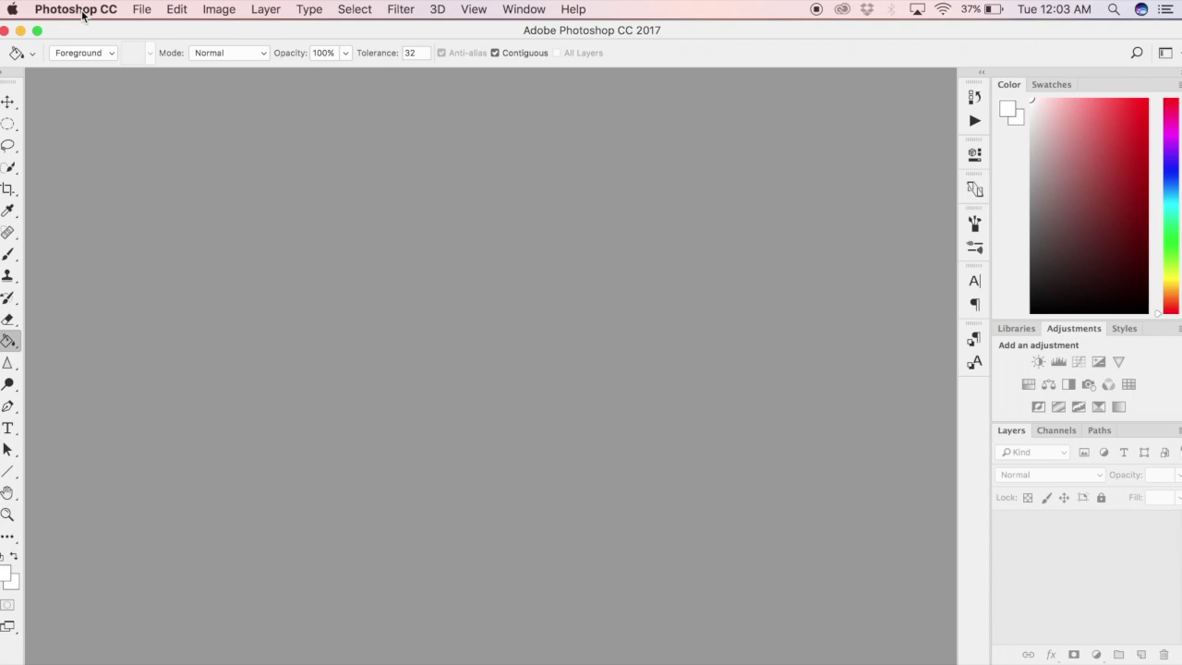
# Step: Set Camera Raw preferences so JPEG handling automatically opens all supported JPEGs
pyautogui.click(87, 33)
pyautogui.click(77, 10)
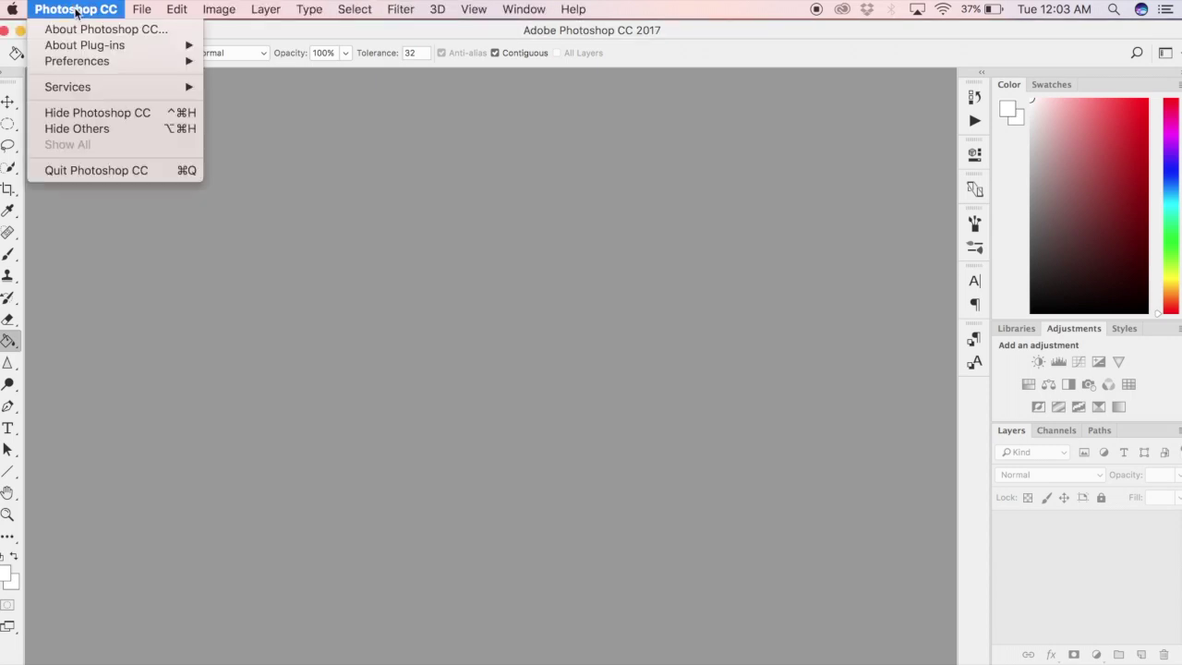
pyautogui.moveTo(92, 50)
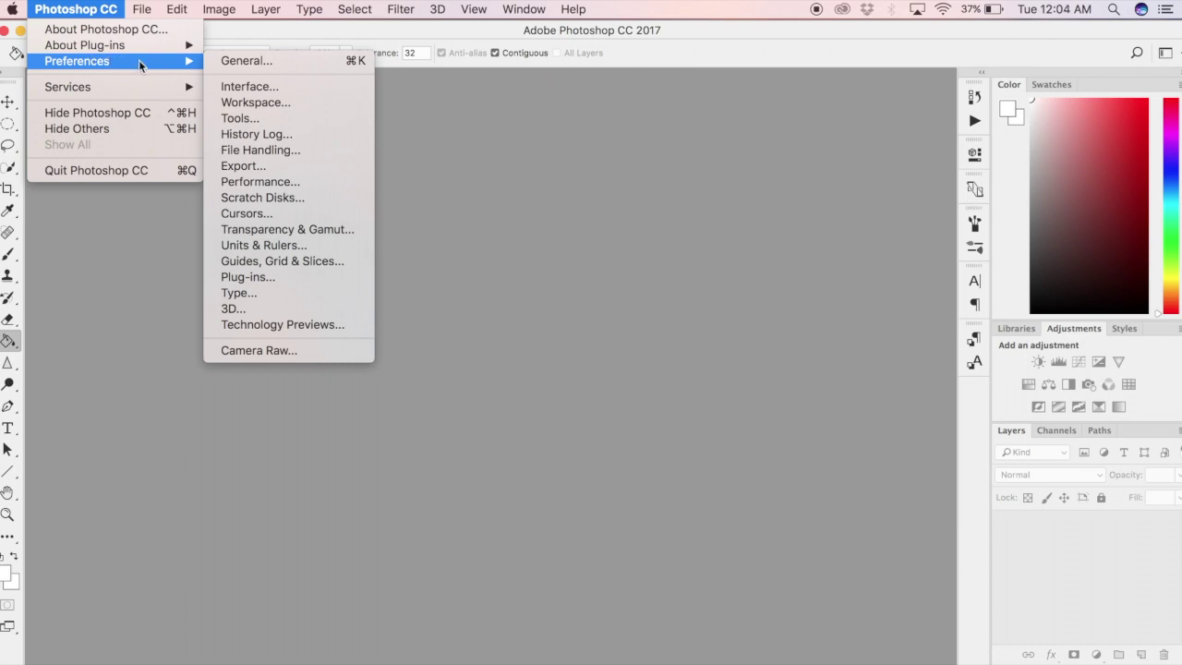
pyautogui.click(263, 353)
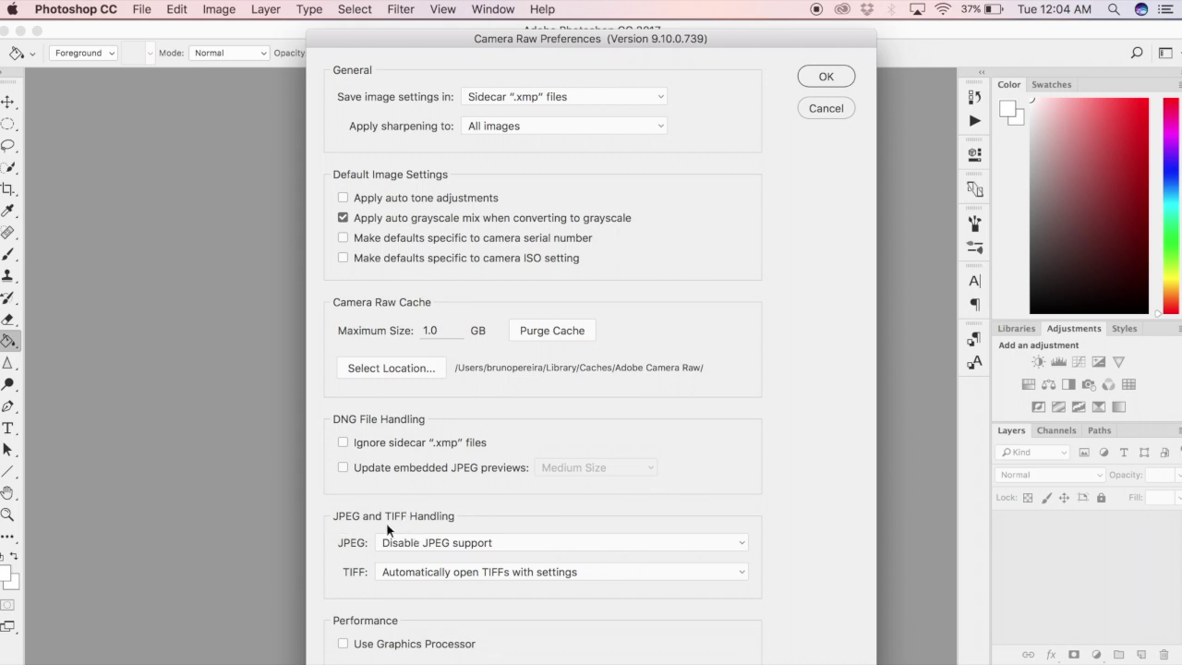
pyautogui.click(500, 542)
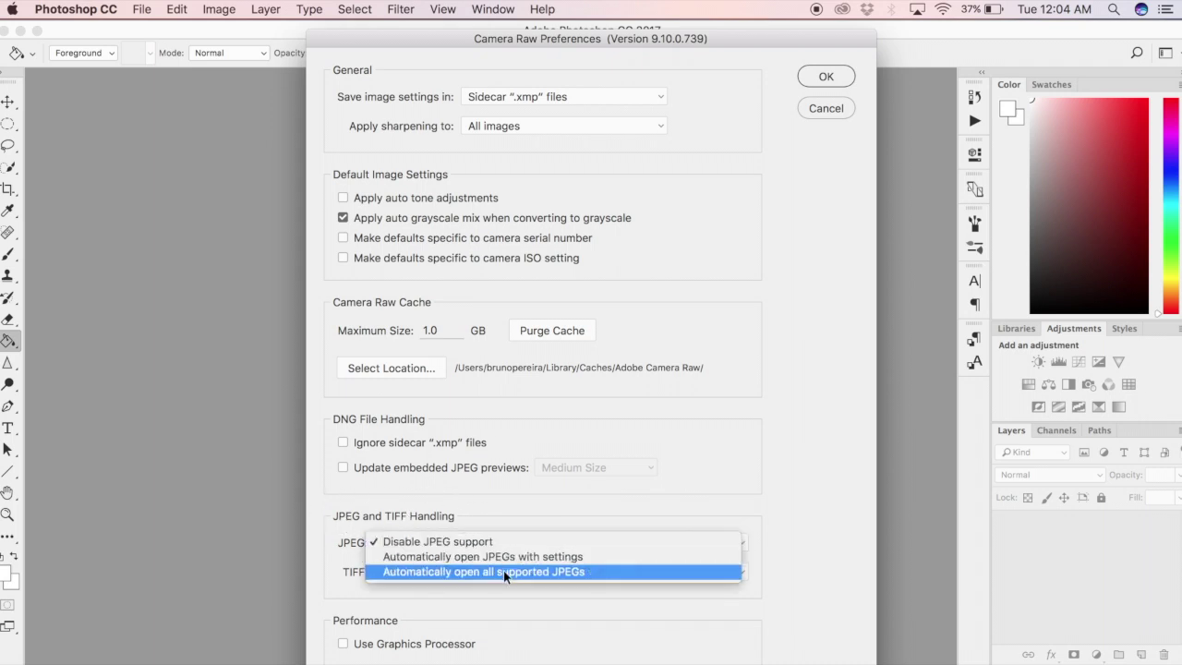
pyautogui.click(503, 570)
pyautogui.click(825, 76)
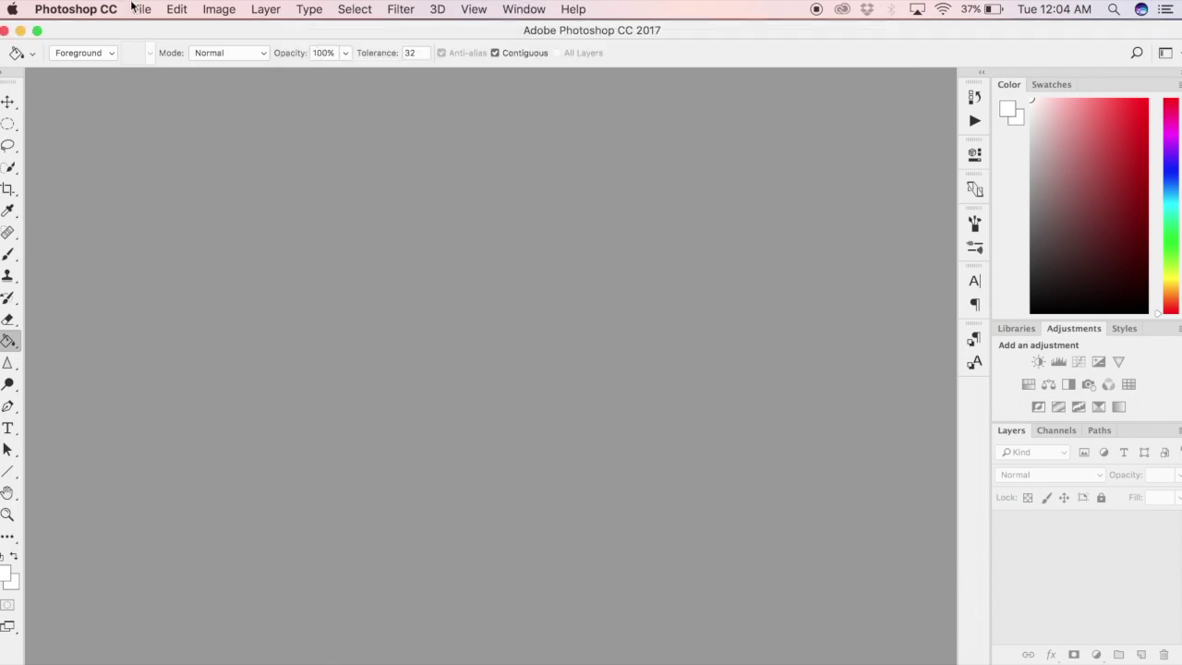
pyautogui.click(141, 10)
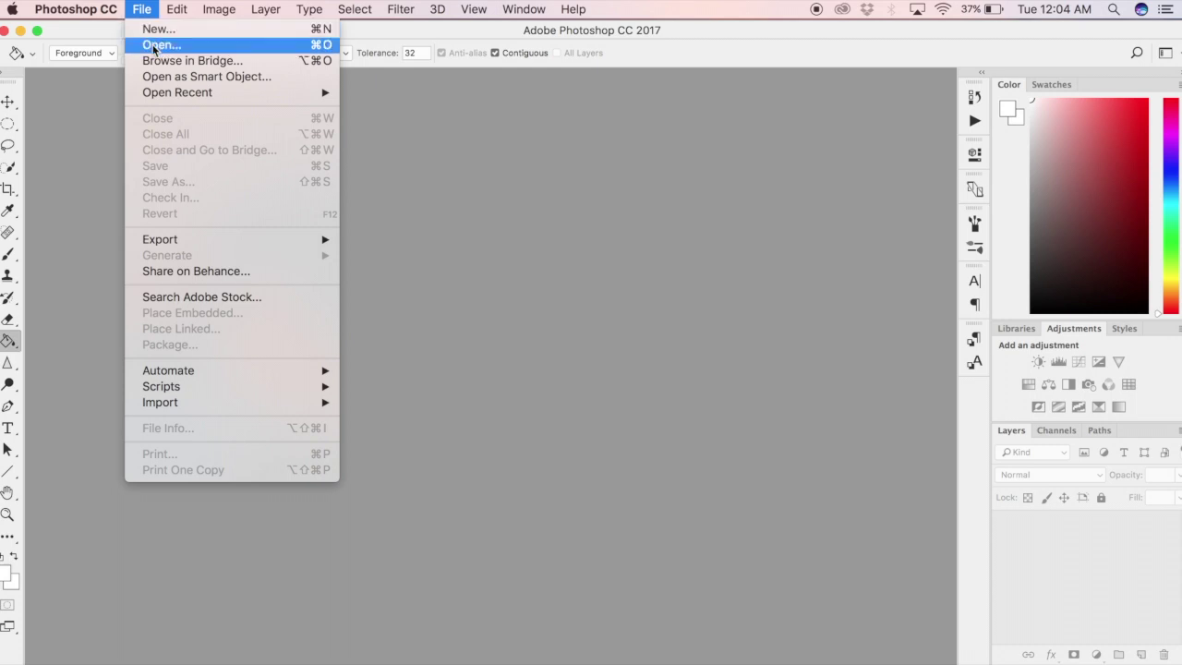
# Step: Open the five bedroom JPEGs from the 102CANON folder in Camera Raw
pyautogui.click(155, 46)
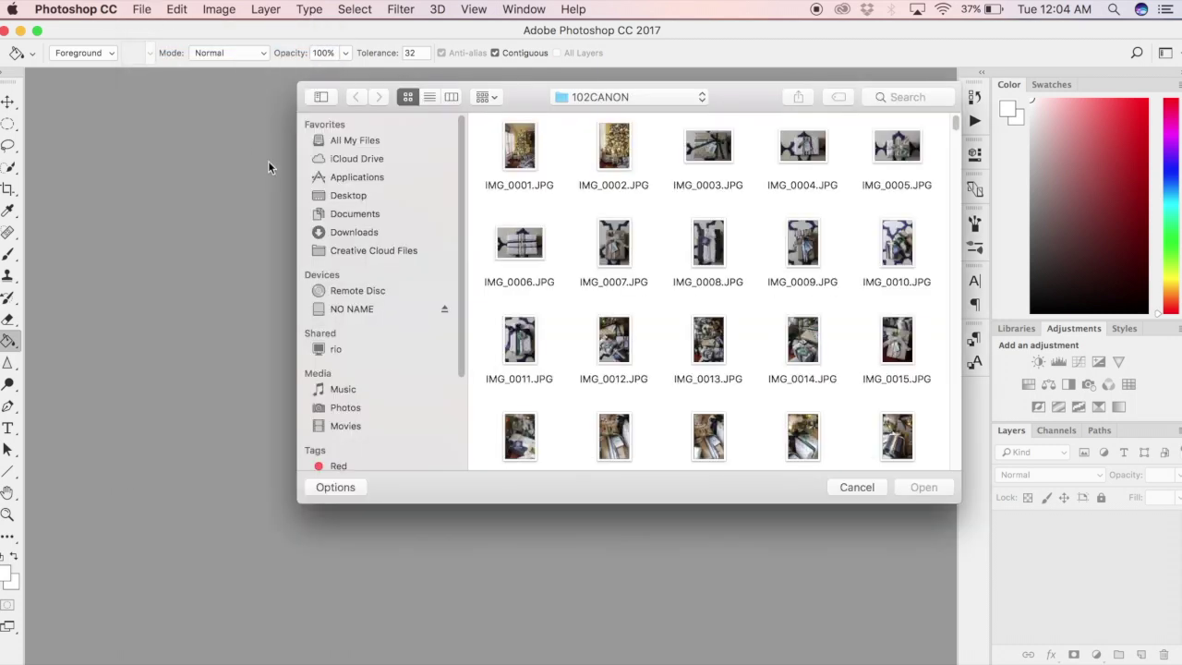
pyautogui.click(914, 490)
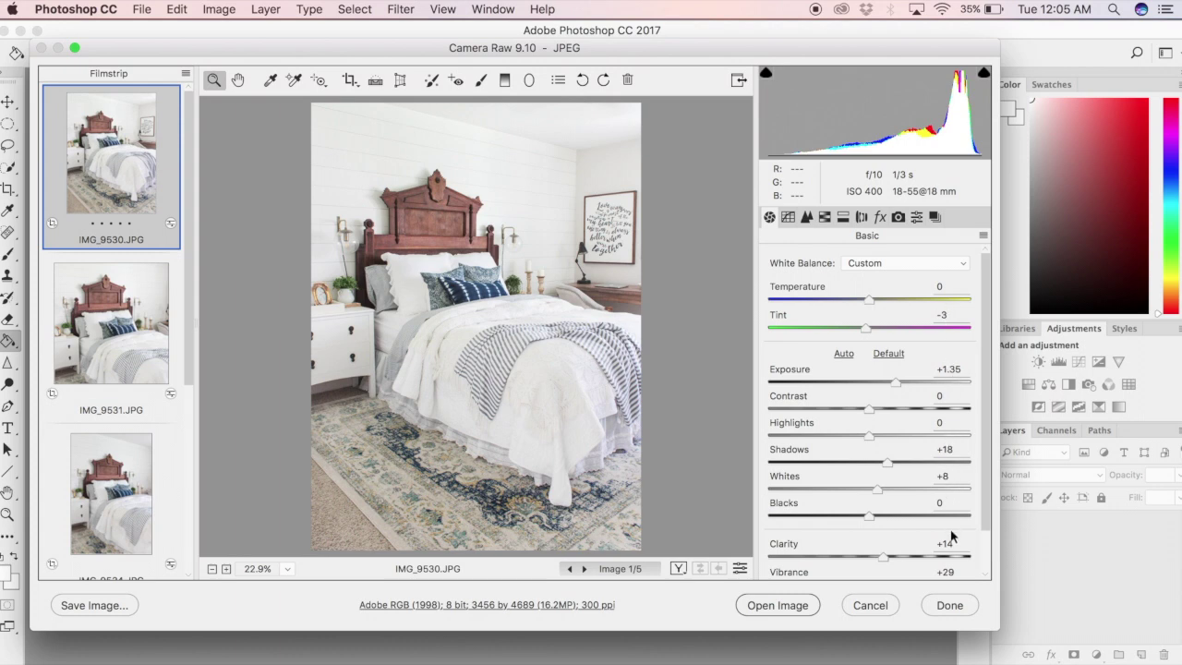
# Step: Reset IMG_9530.JPG to Camera Raw Defaults, with White Balance As Shot and sliders at 0
pyautogui.click(983, 236)
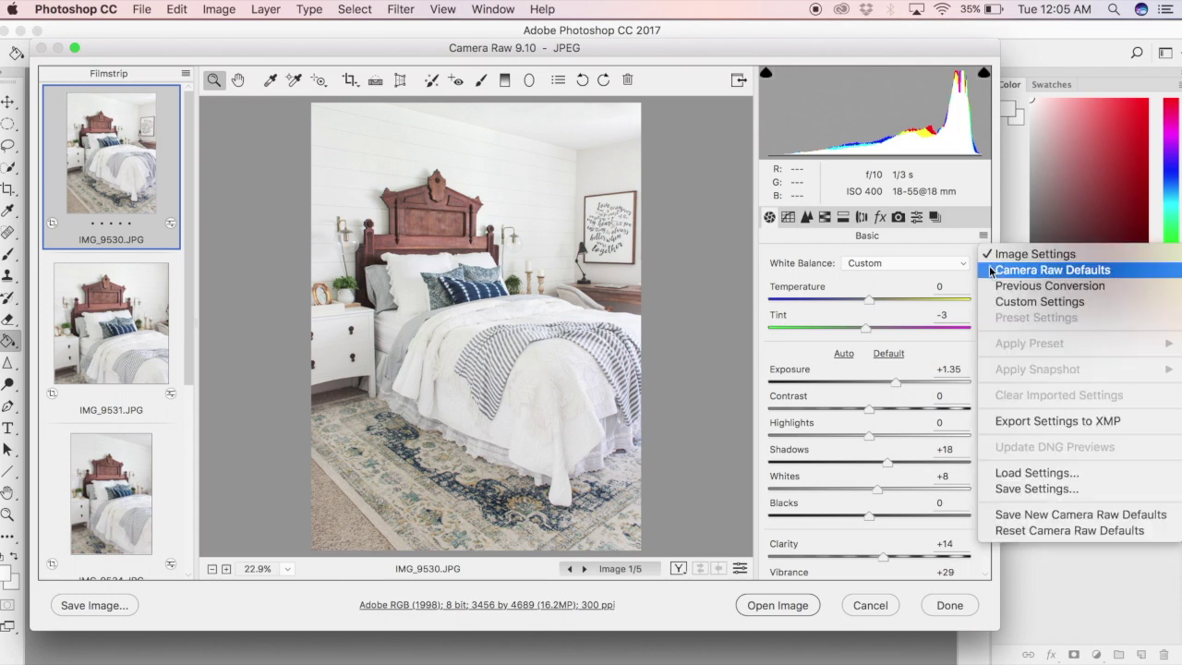
pyautogui.click(990, 271)
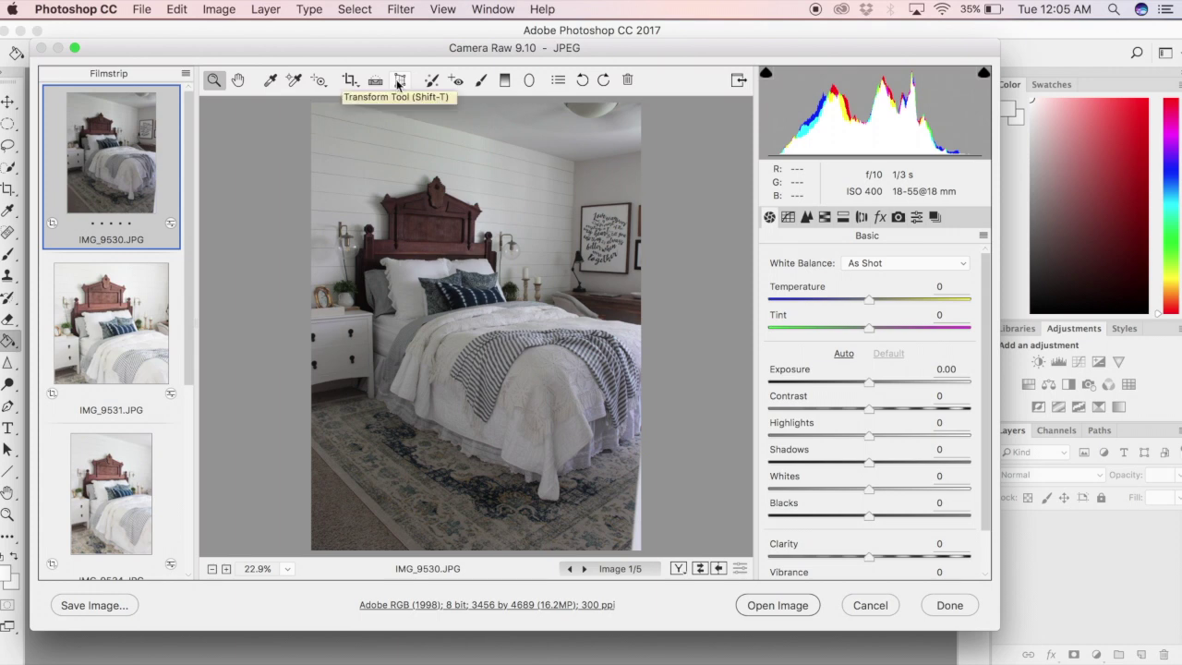
pyautogui.click(398, 81)
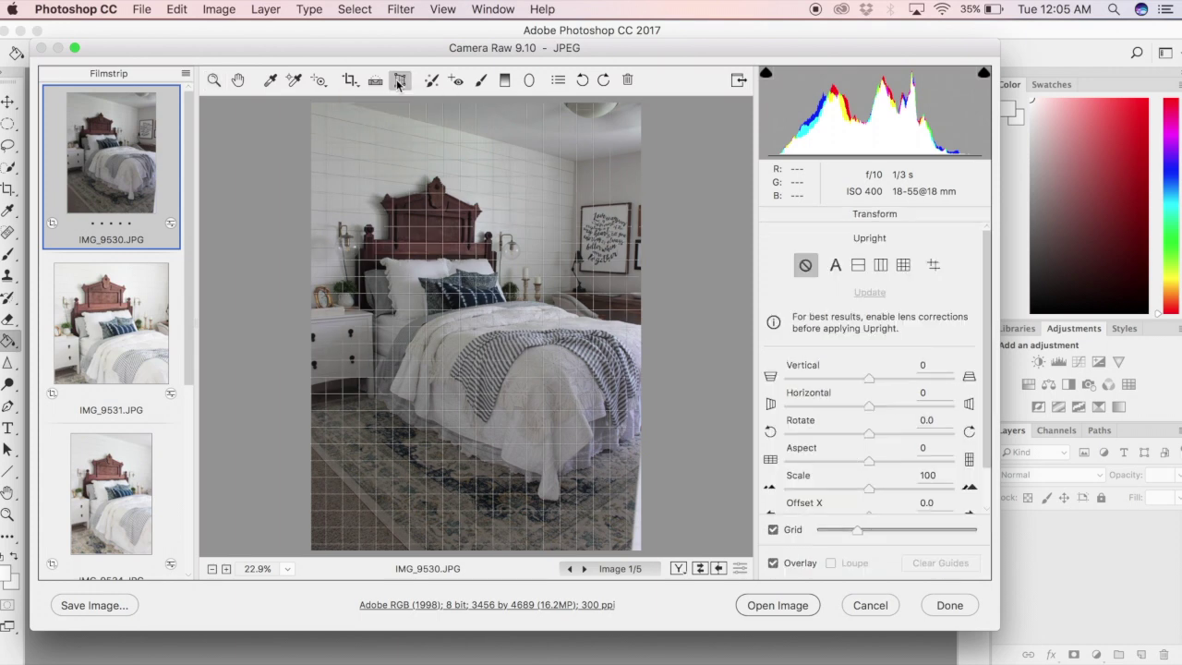
# Step: Apply Auto Upright perspective correction to IMG_9530.JPG
pyautogui.click(836, 265)
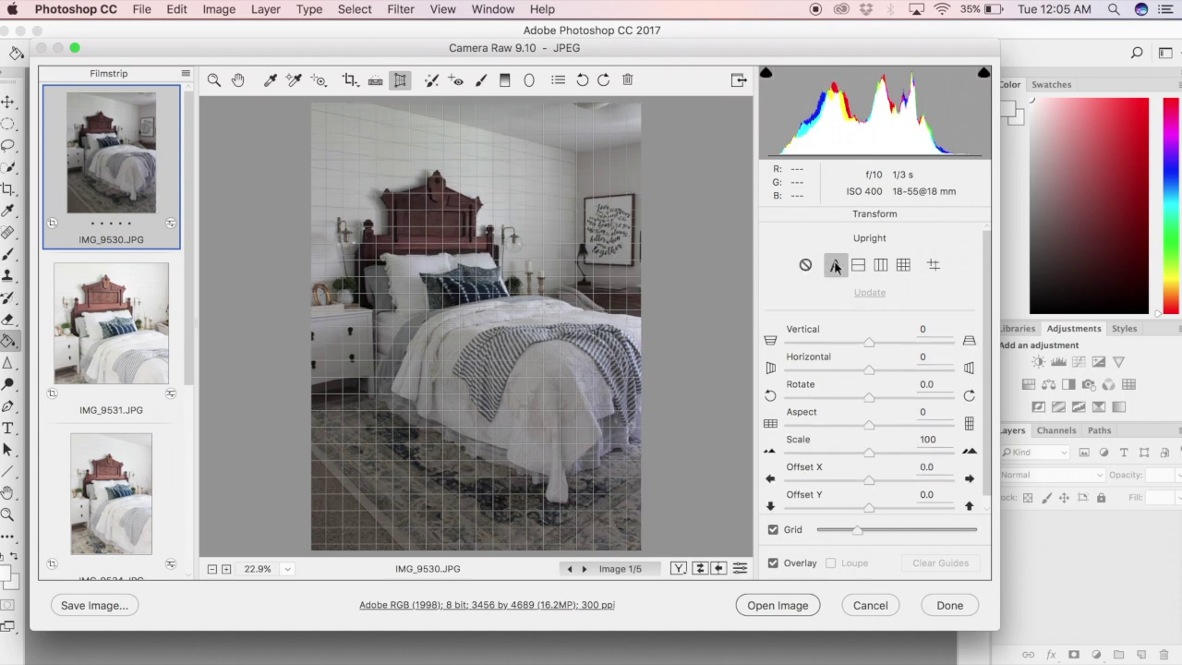
pyautogui.click(268, 80)
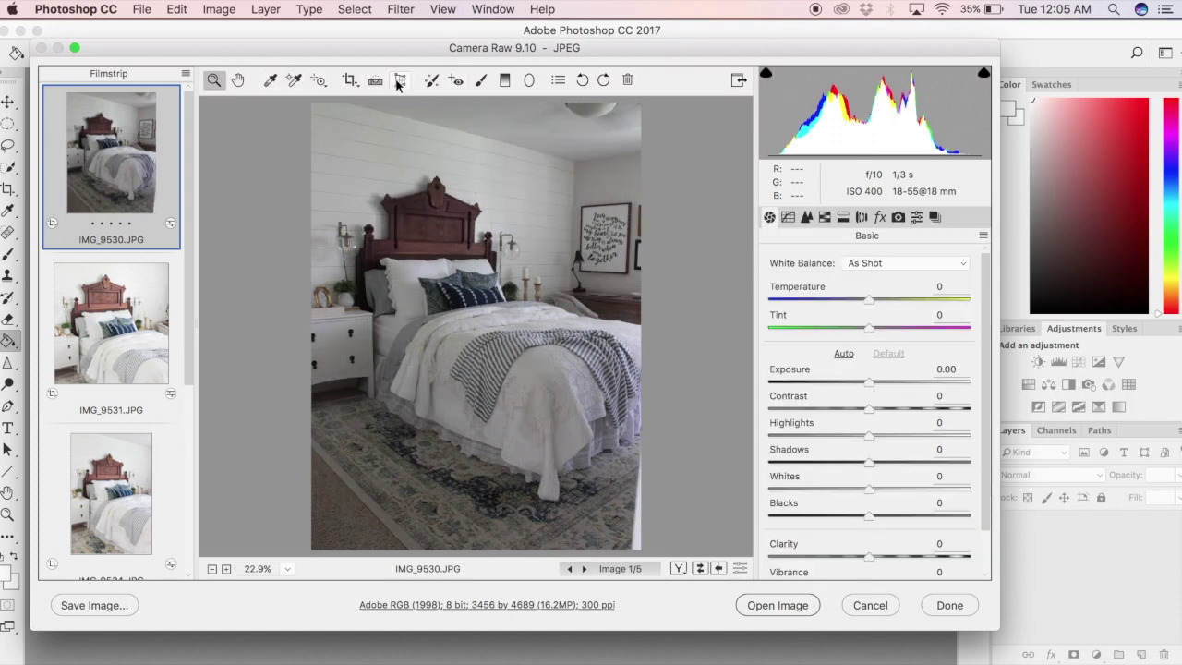
pyautogui.click(399, 82)
pyautogui.click(836, 265)
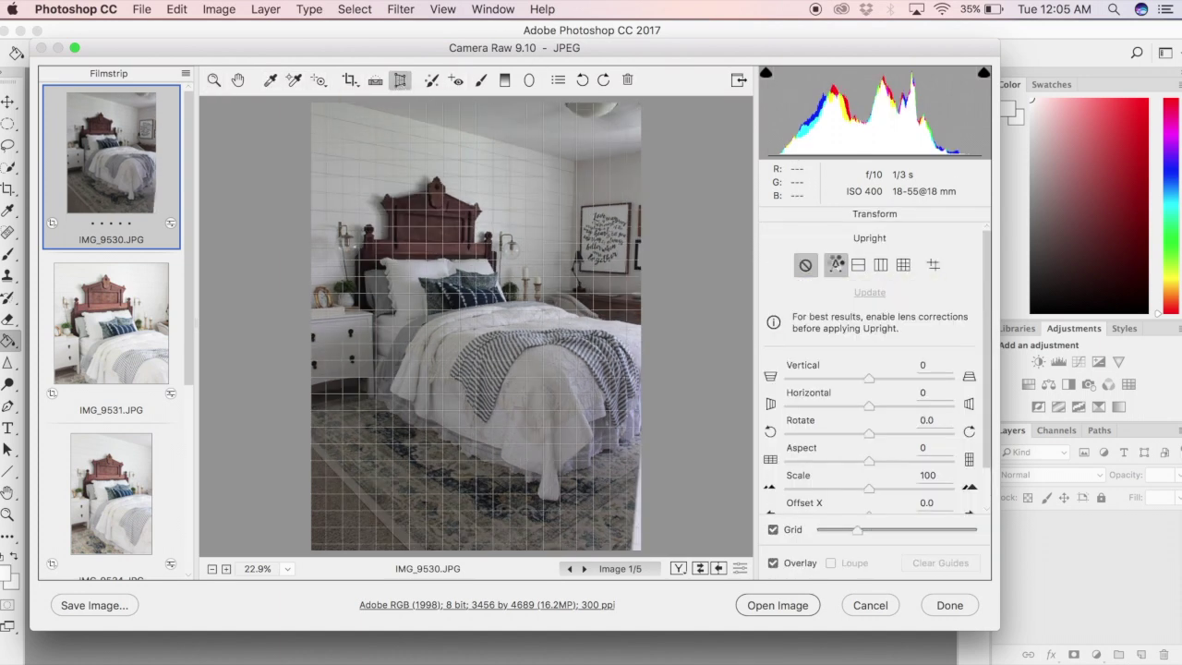
pyautogui.click(239, 81)
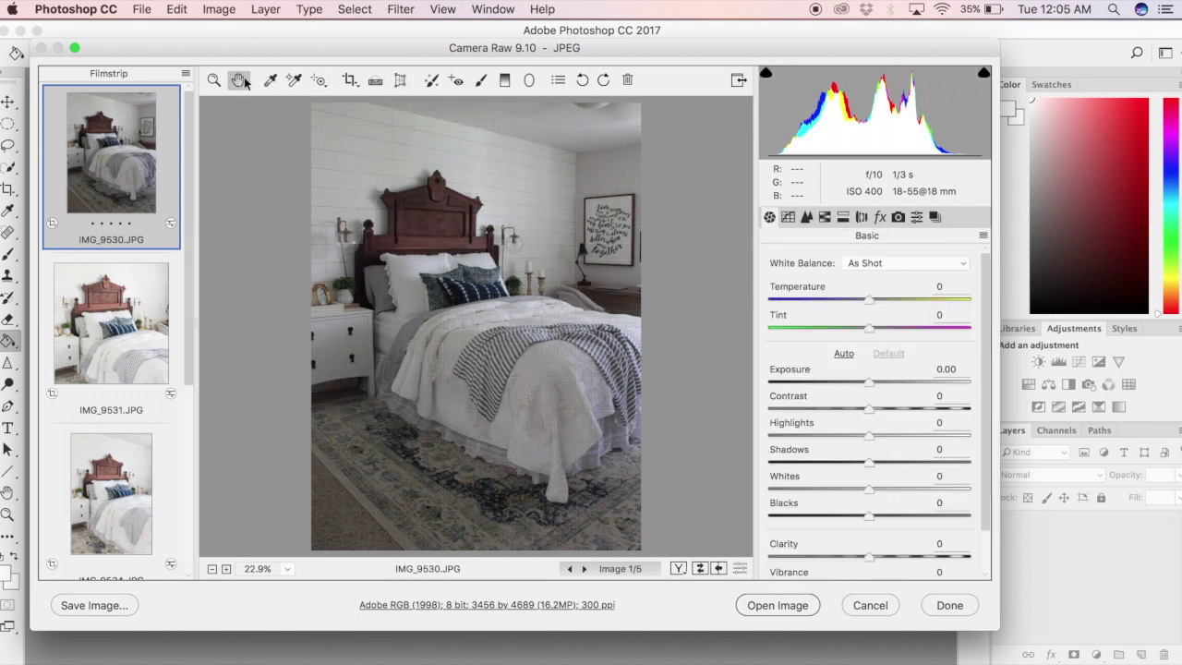
# Step: Enable lens profile corrections with Canon as make, using the EF-S 18-55mm profile
pyautogui.click(861, 217)
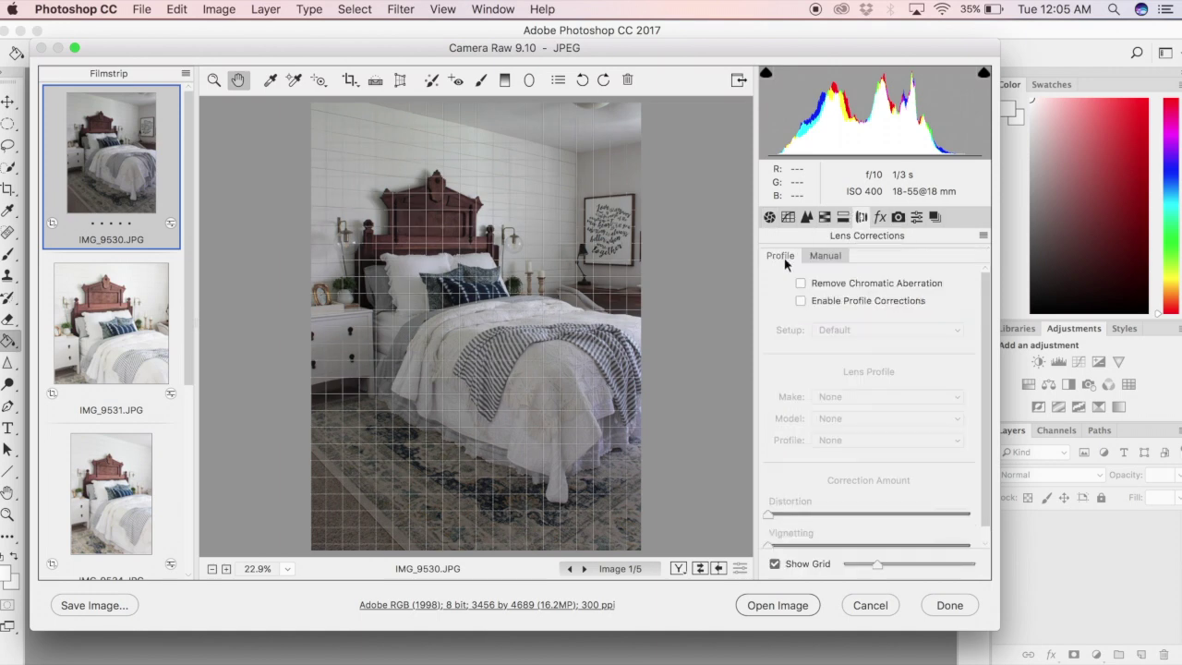
pyautogui.click(800, 301)
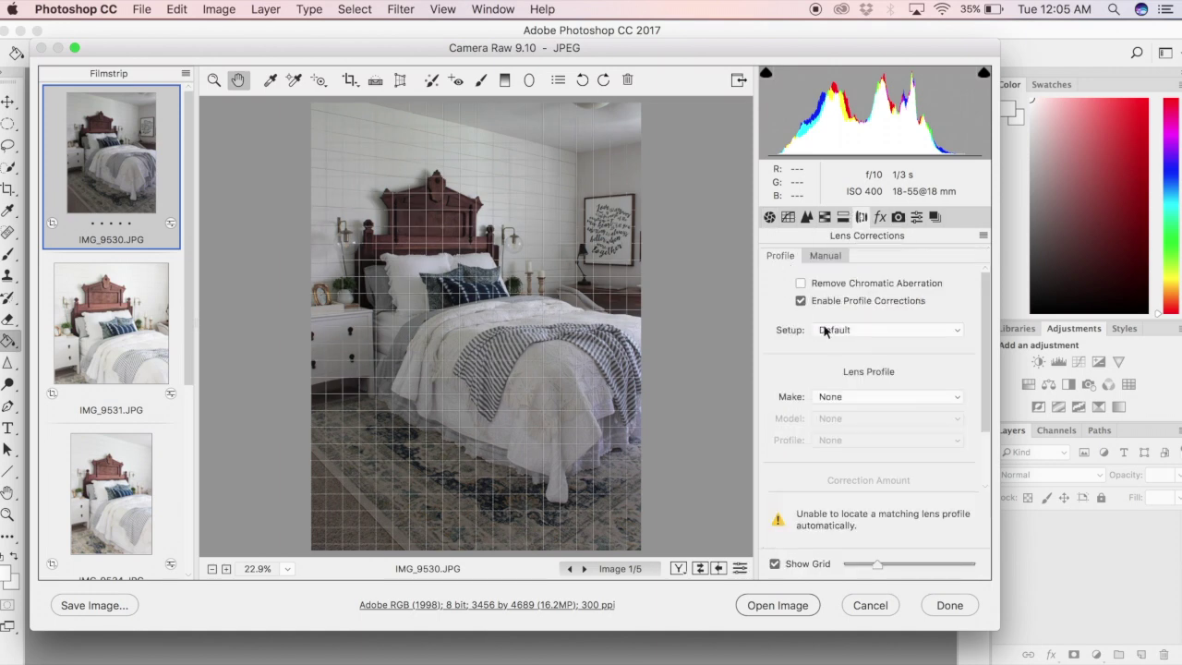
pyautogui.click(839, 398)
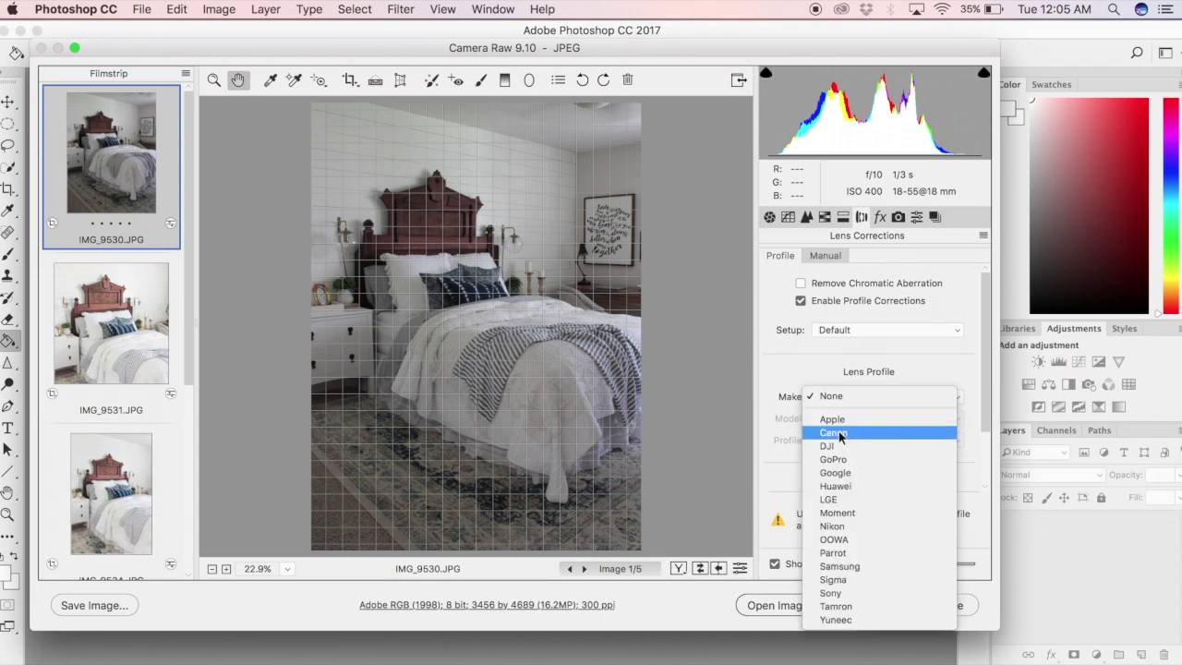
pyautogui.click(839, 433)
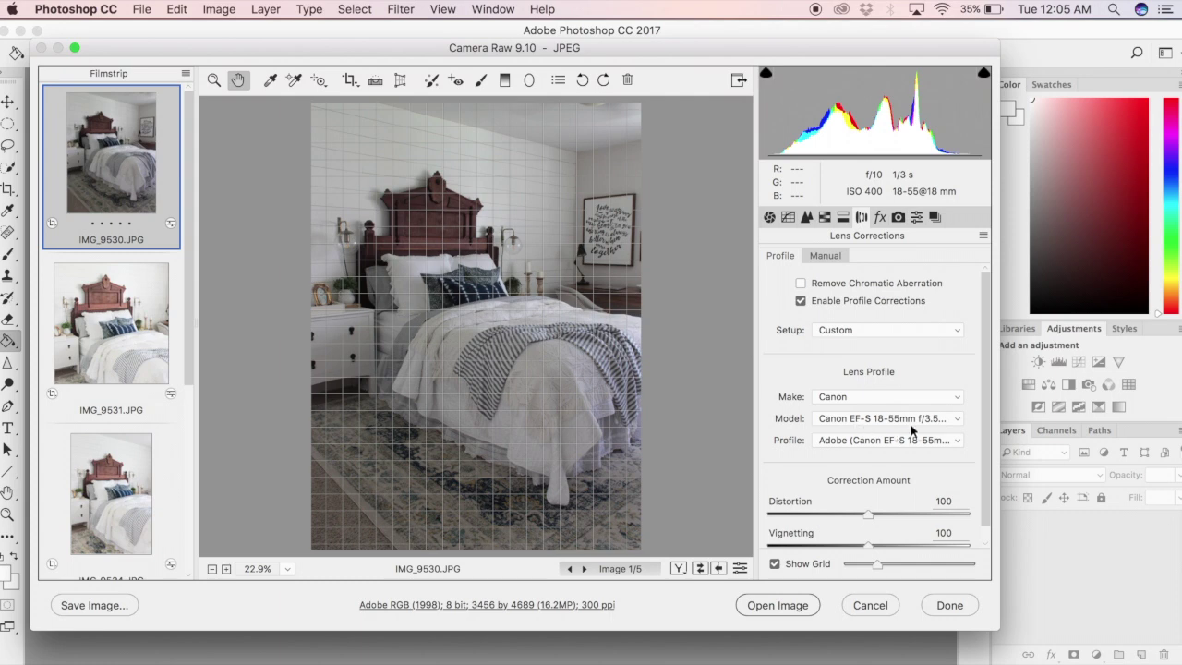
pyautogui.click(769, 216)
# Step: Sample a neutral grey spot for a custom white balance of Temperature -3, Tint -2
pyautogui.click(282, 83)
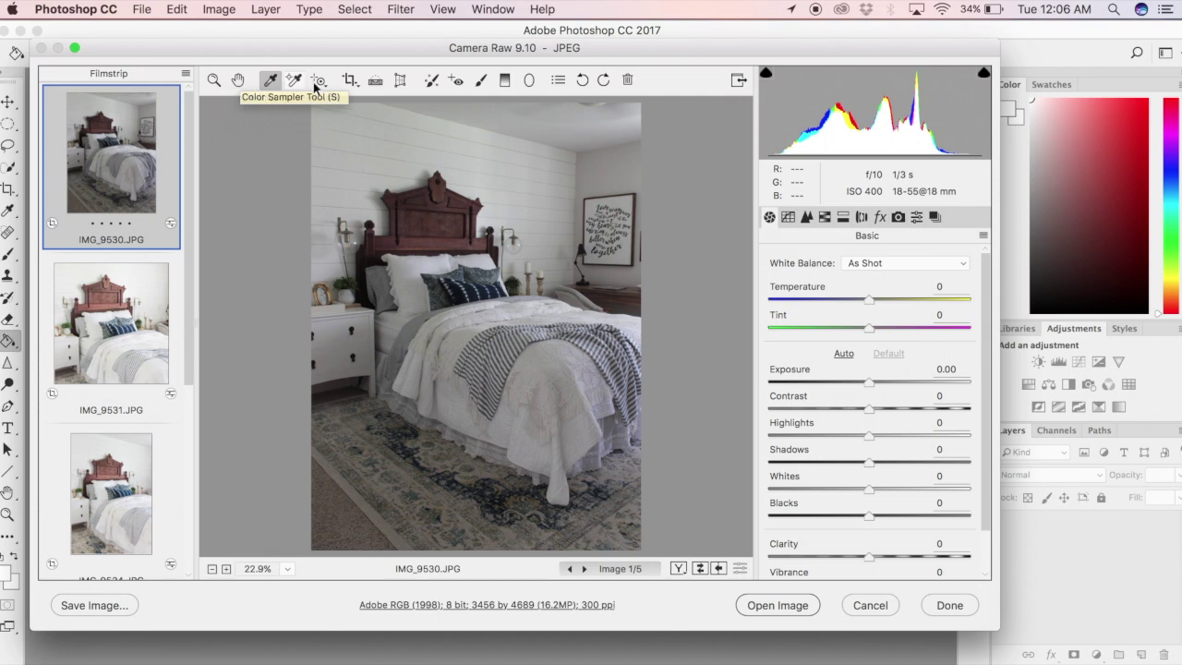
pyautogui.click(565, 250)
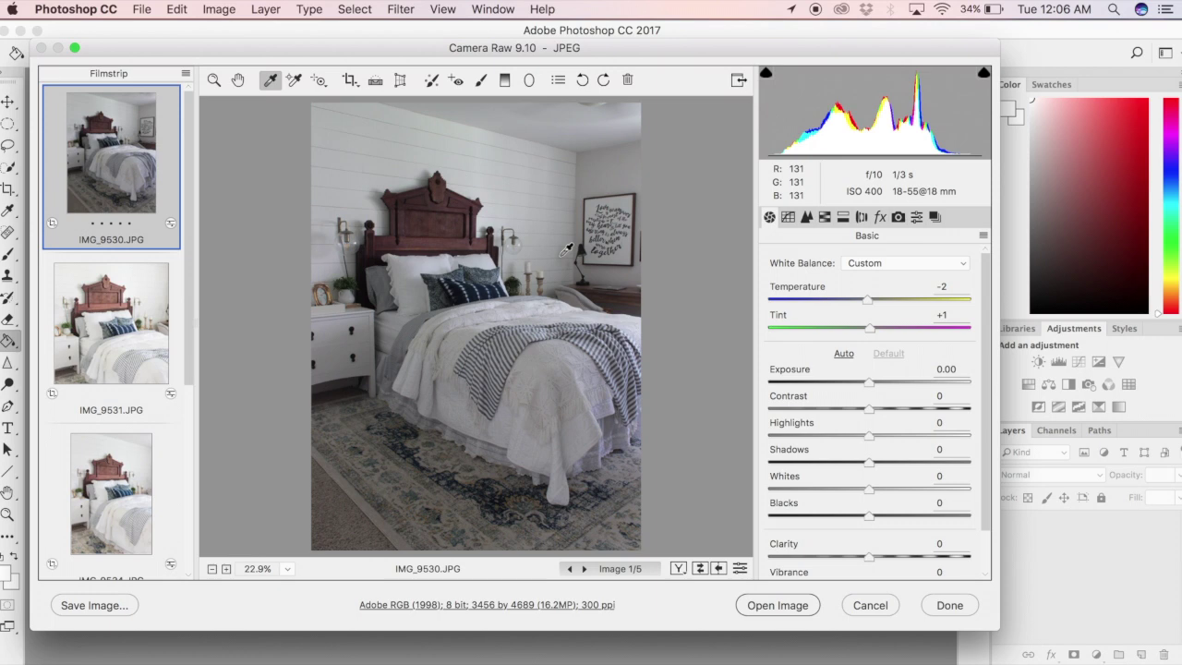
pyautogui.click(565, 251)
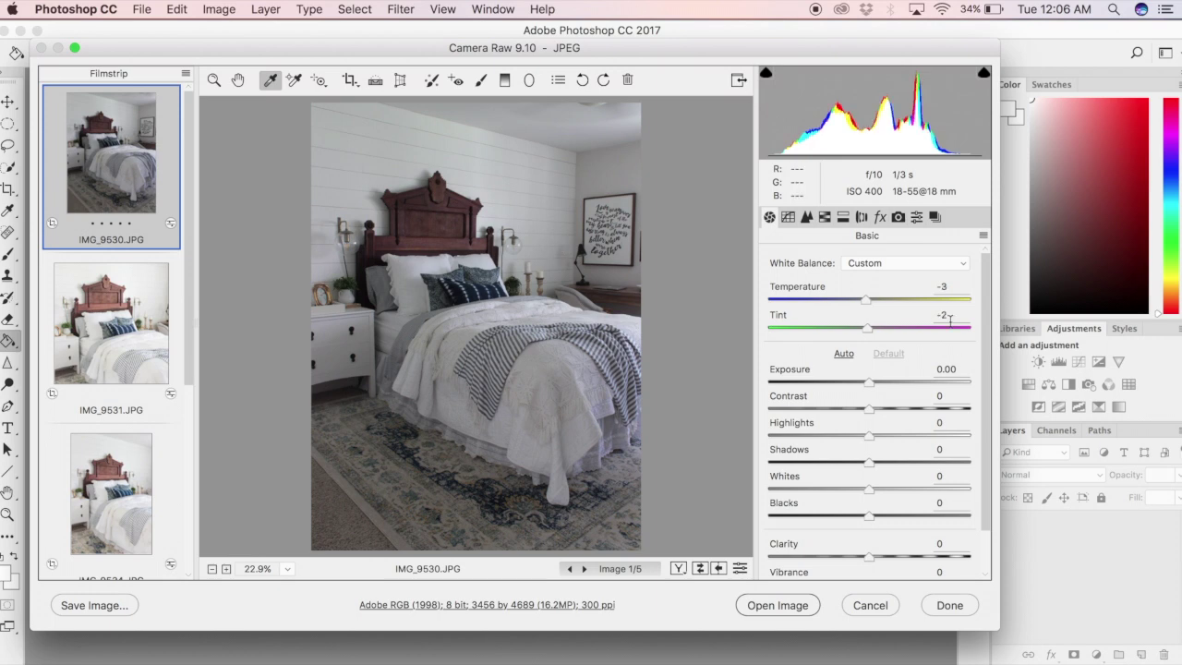
pyautogui.click(808, 218)
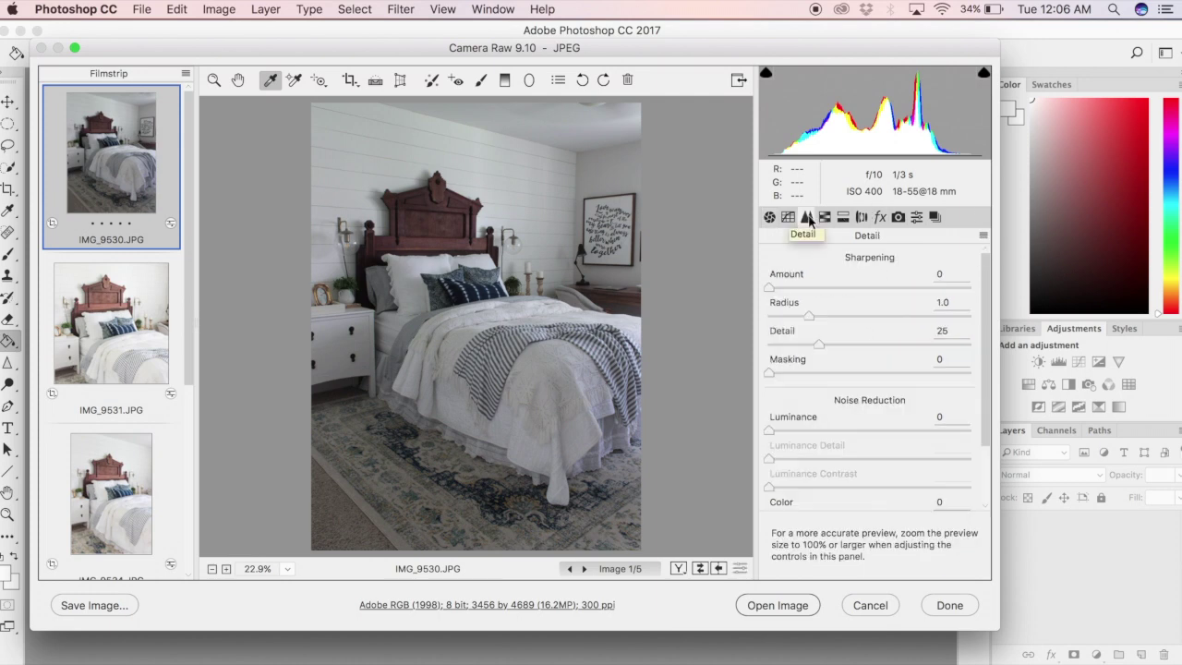
# Step: Sharpen the photo with Amount 56, Radius 0.6 and Masking 8
pyautogui.moveTo(768, 286); pyautogui.dragTo(841, 293)
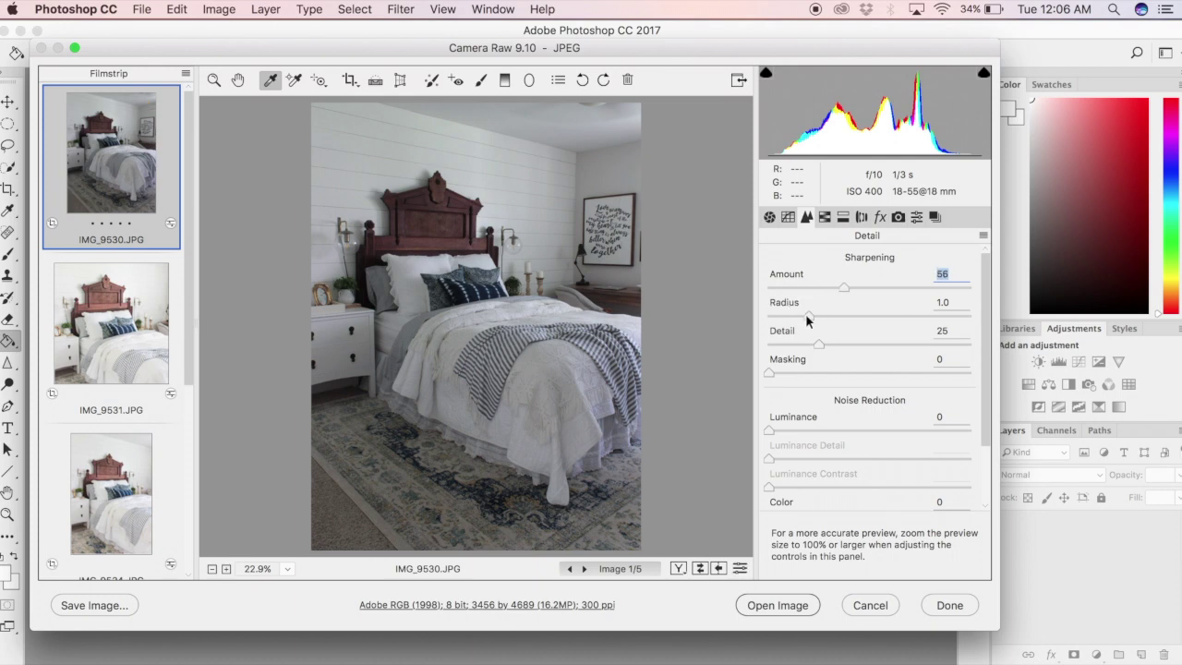
pyautogui.moveTo(806, 315); pyautogui.dragTo(774, 320)
pyautogui.press('alt')
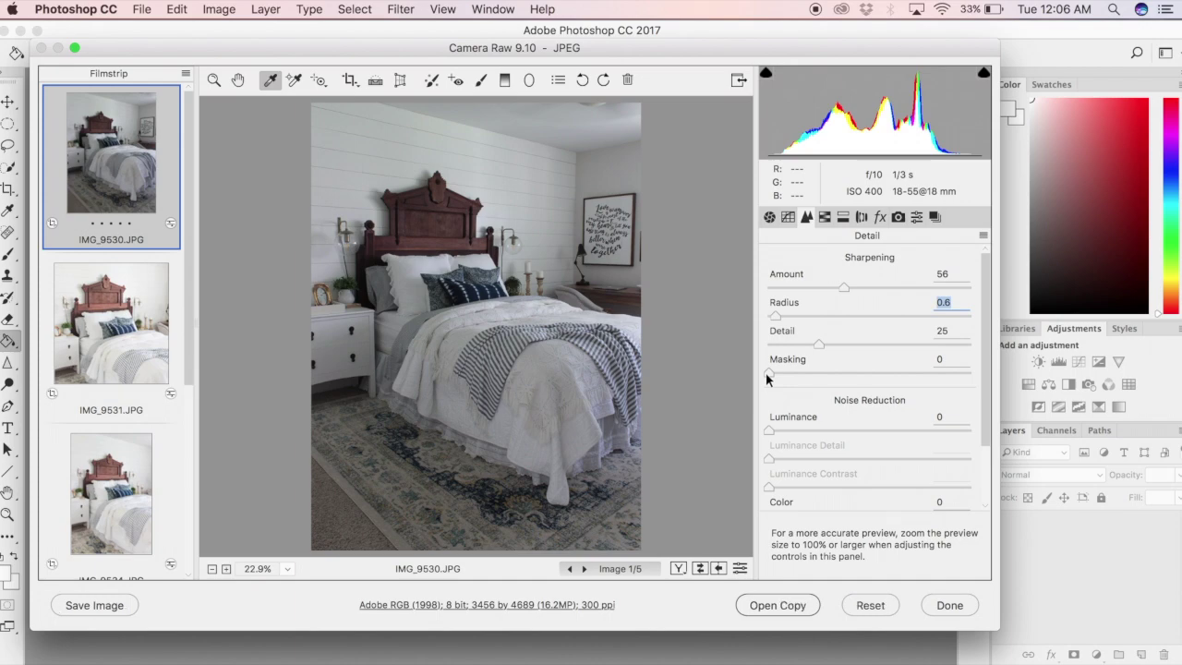
pyautogui.moveTo(767, 378); pyautogui.dragTo(782, 378)
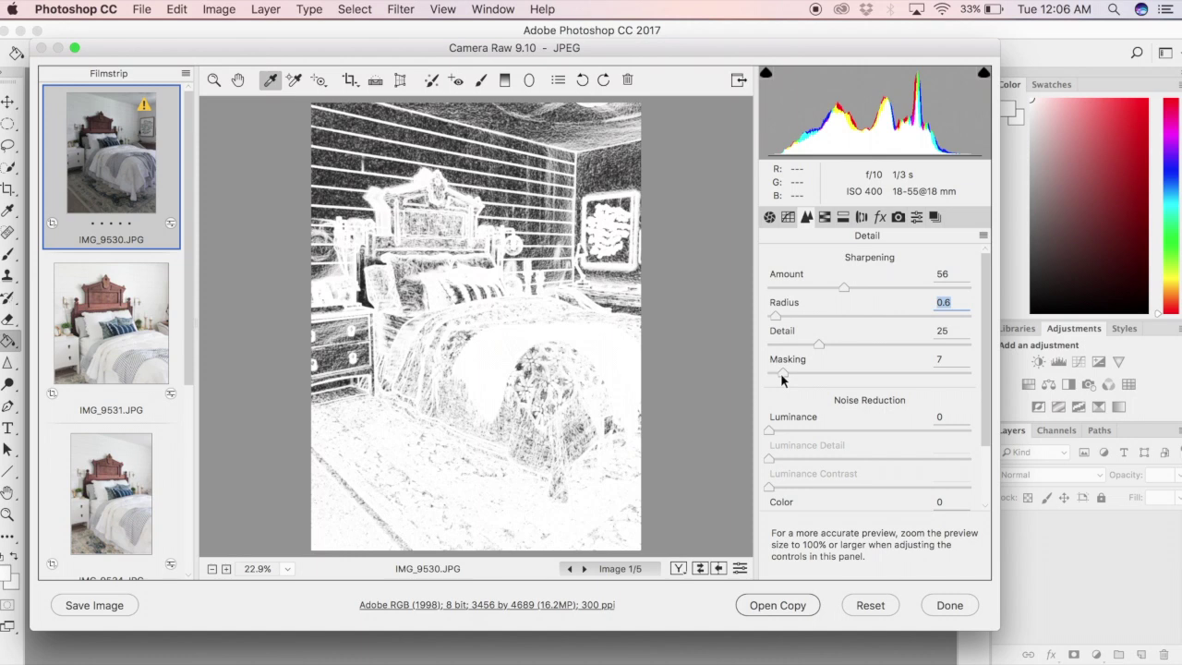
pyautogui.moveTo(780, 373); pyautogui.dragTo(782, 373)
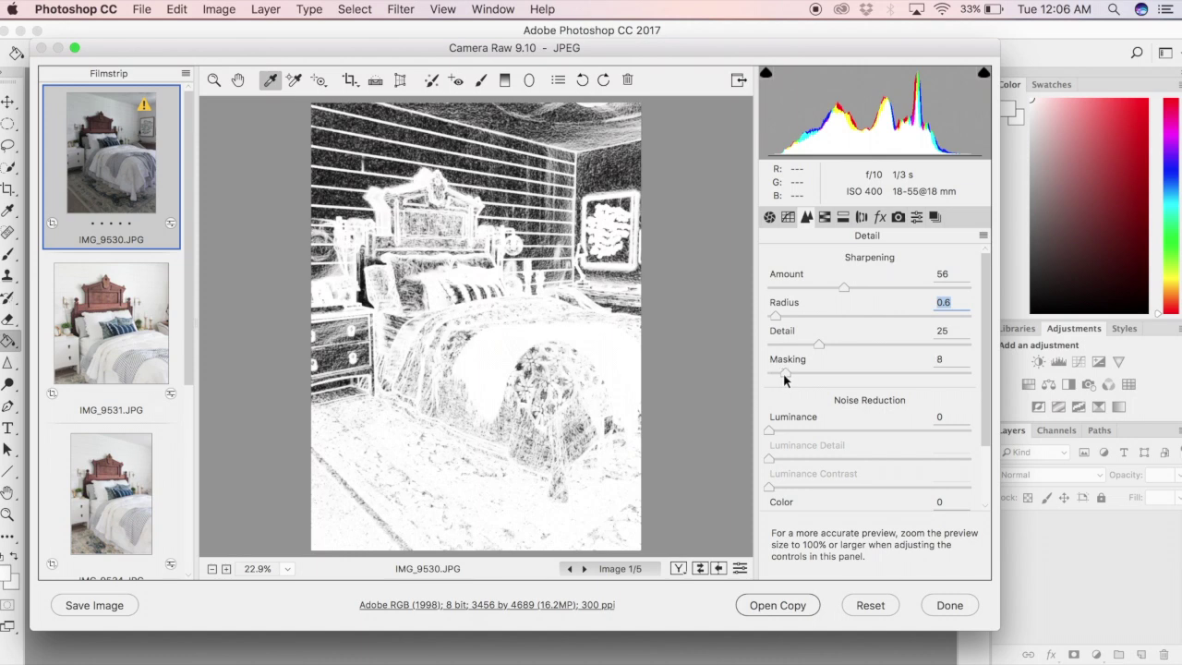
# Step: Raise Exposure to +1.35 with Whites +17, Shadows +13 and Clarity +13
pyautogui.click(768, 216)
pyautogui.moveTo(868, 380); pyautogui.dragTo(893, 380)
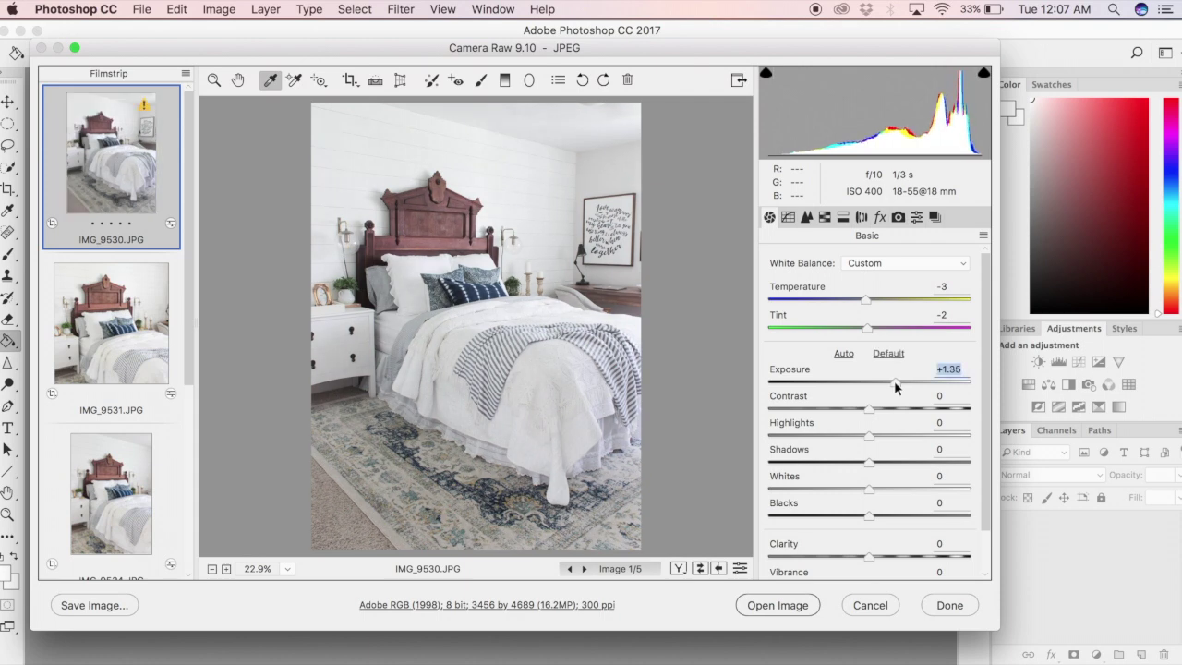
pyautogui.moveTo(869, 489); pyautogui.dragTo(884, 463)
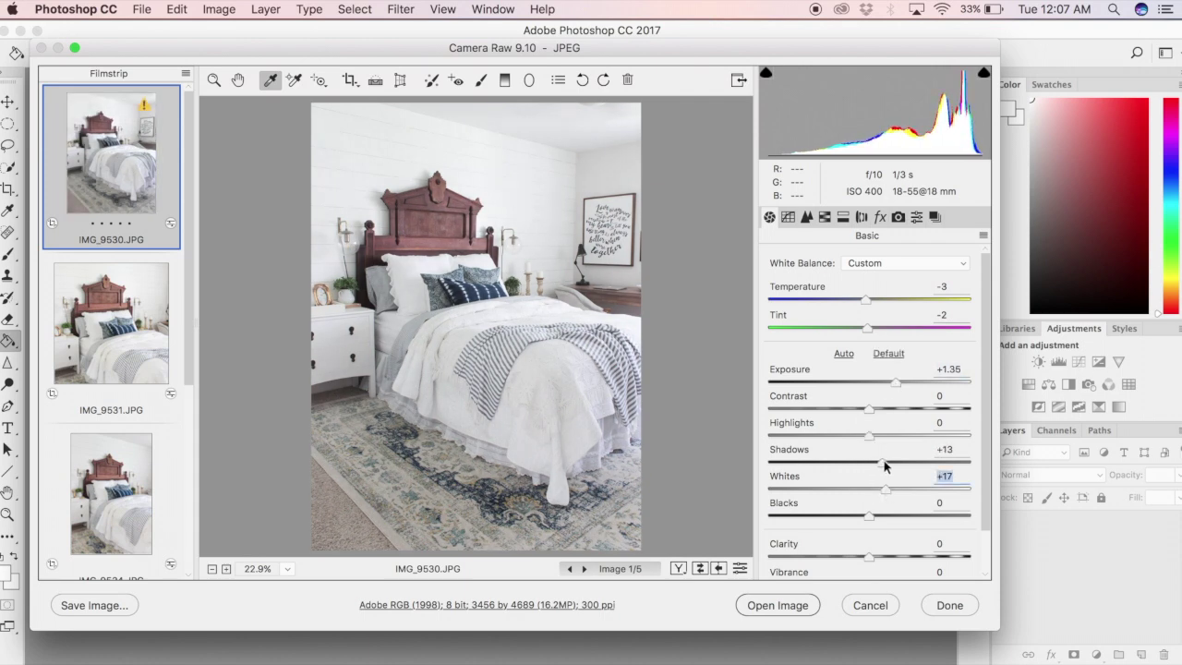
pyautogui.moveTo(870, 557); pyautogui.dragTo(890, 541)
pyautogui.scroll(-2, 873, 545)
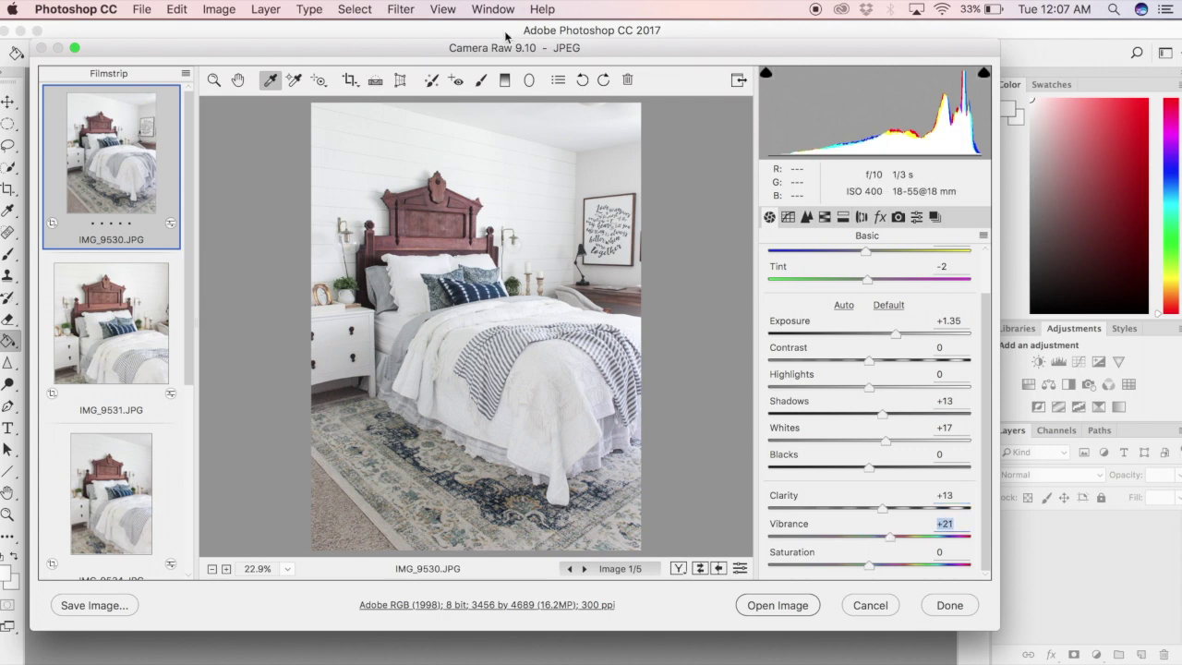
# Step: Brush a local Tint adjustment of -22 onto the headboard
pyautogui.click(481, 81)
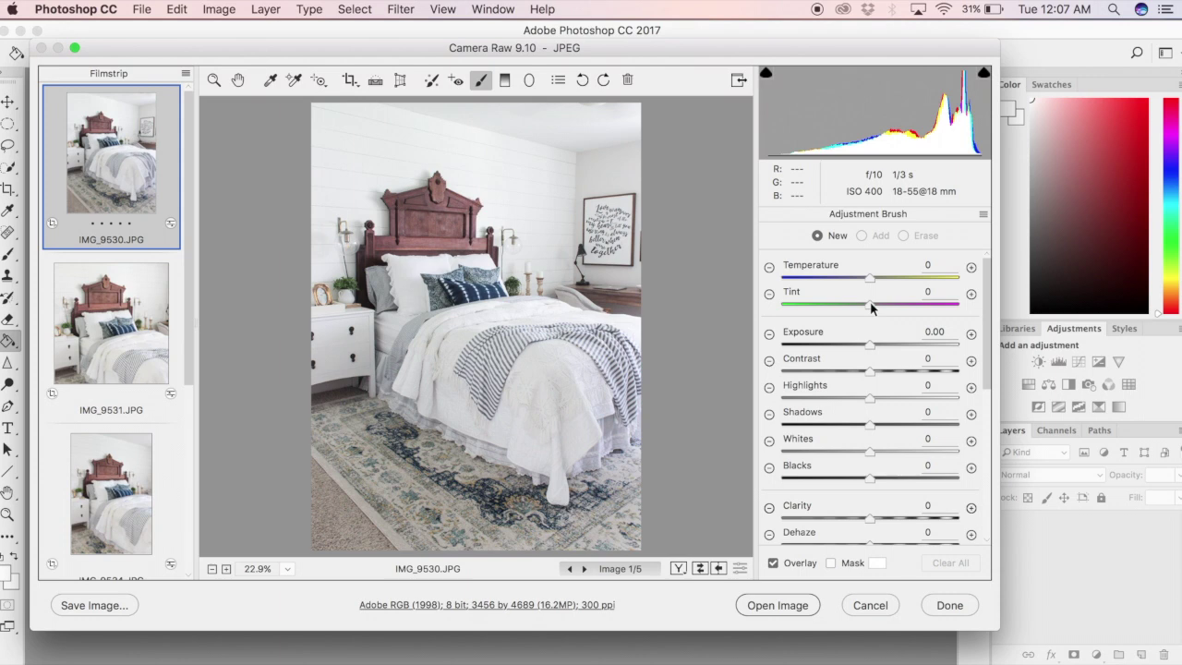
pyautogui.moveTo(870, 301); pyautogui.dragTo(858, 301)
pyautogui.moveTo(417, 205); pyautogui.dragTo(440, 208)
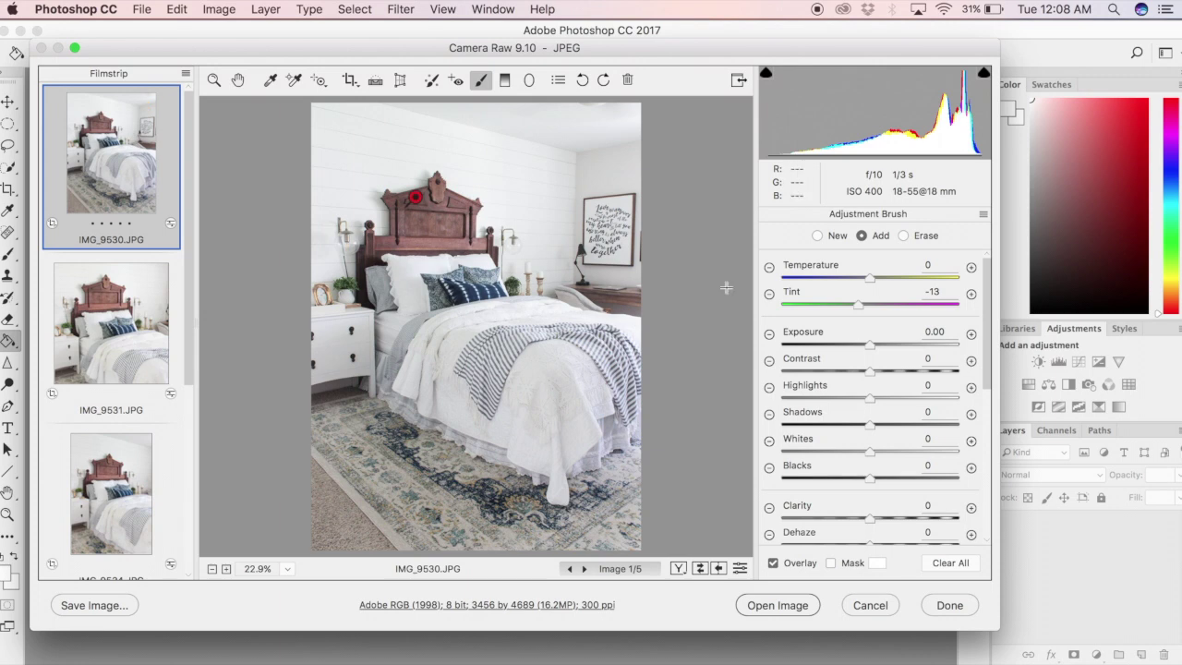
pyautogui.moveTo(860, 310); pyautogui.dragTo(852, 310)
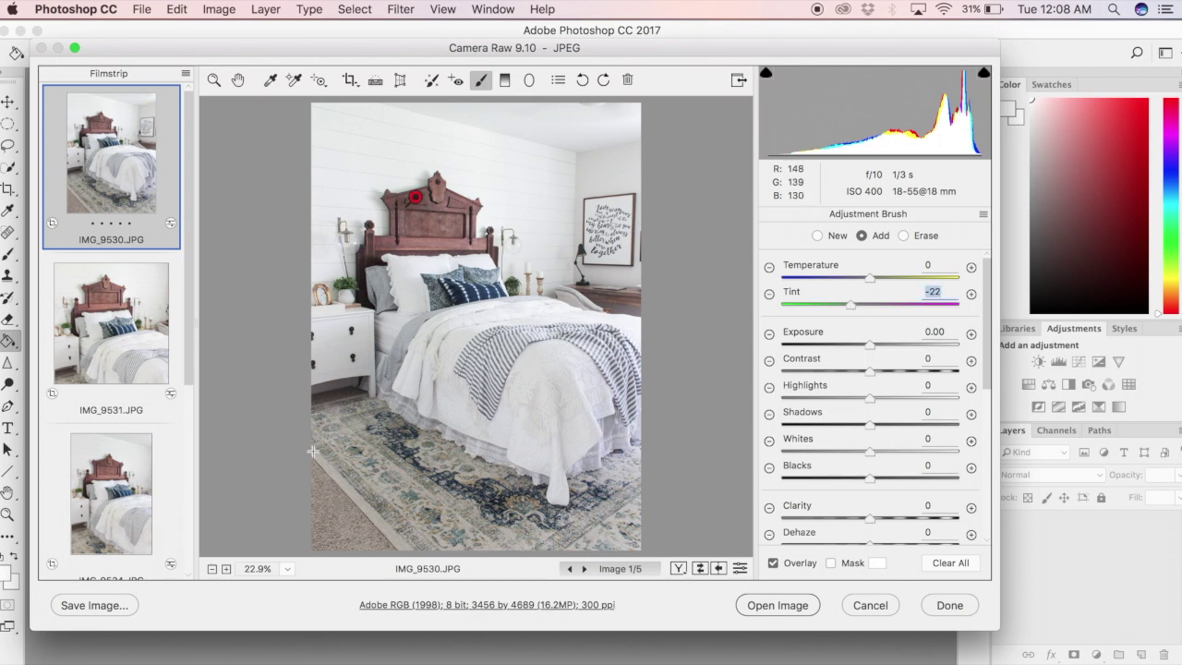
# Step: Paint a second local adjustment beside the bed with Exposure +0.90 and Contrast +10
pyautogui.click(840, 237)
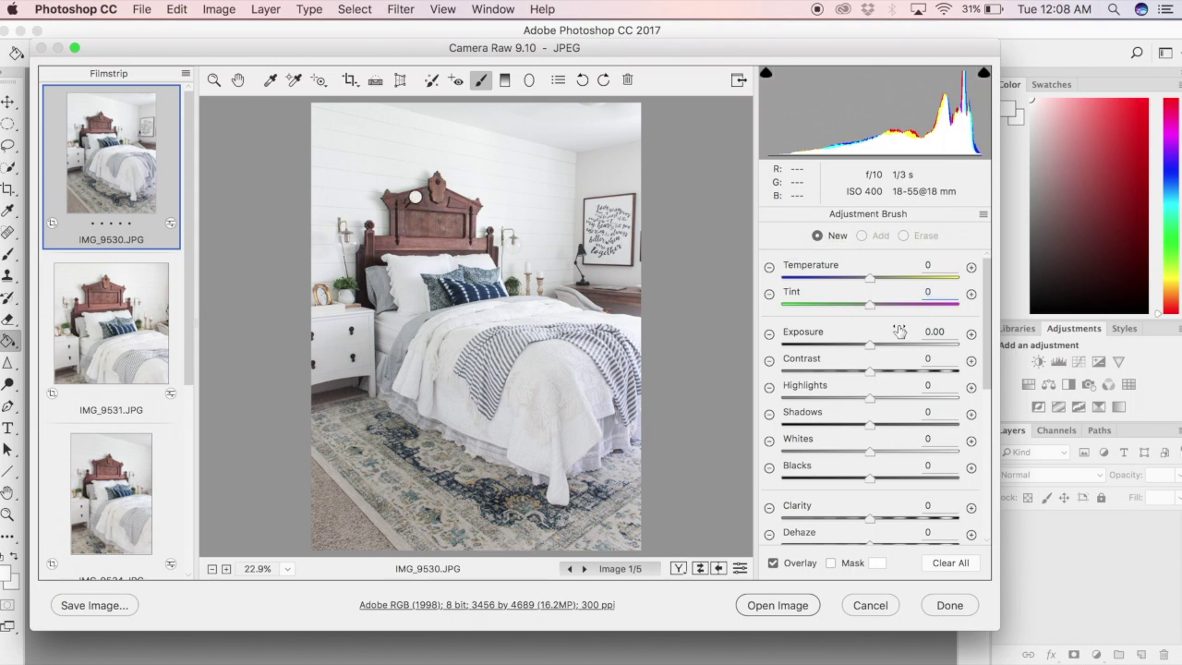
pyautogui.moveTo(869, 344); pyautogui.dragTo(879, 345)
pyautogui.moveTo(383, 369)
pyautogui.mouseDown()
pyautogui.moveTo(361, 425)
pyautogui.moveTo(386, 478)
pyautogui.moveTo(478, 493)
pyautogui.moveTo(507, 409)
pyautogui.moveTo(399, 416)
pyautogui.mouseUp()
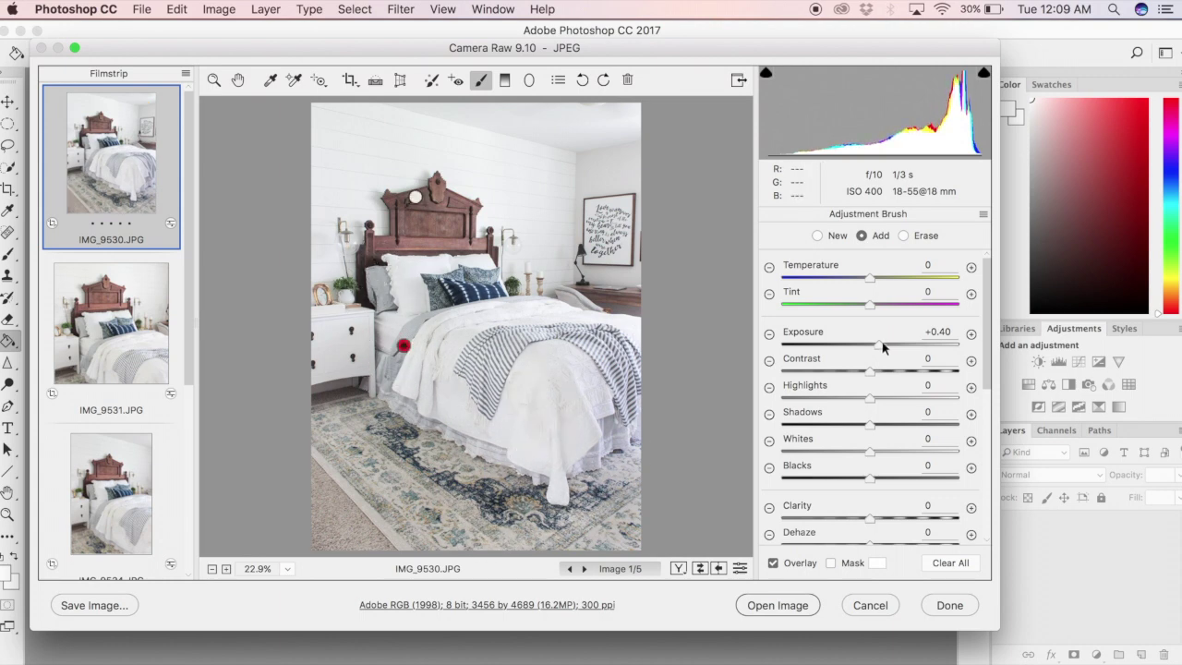
pyautogui.moveTo(878, 345); pyautogui.dragTo(893, 345)
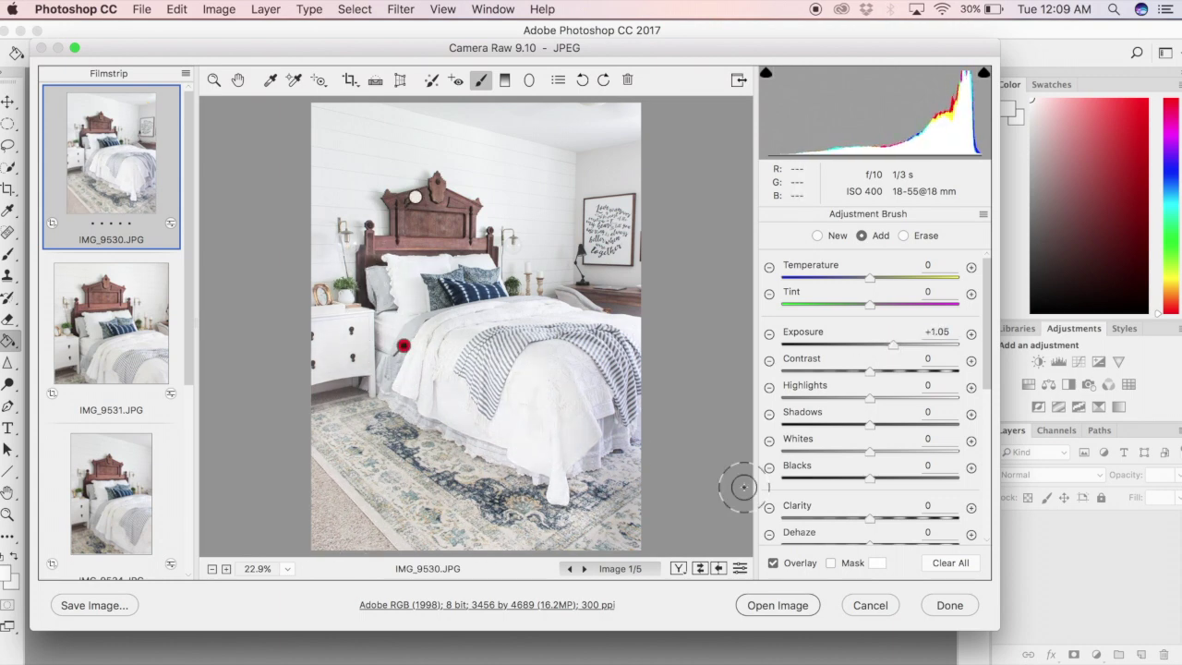
pyautogui.moveTo(894, 347); pyautogui.dragTo(882, 376)
pyautogui.click(692, 286)
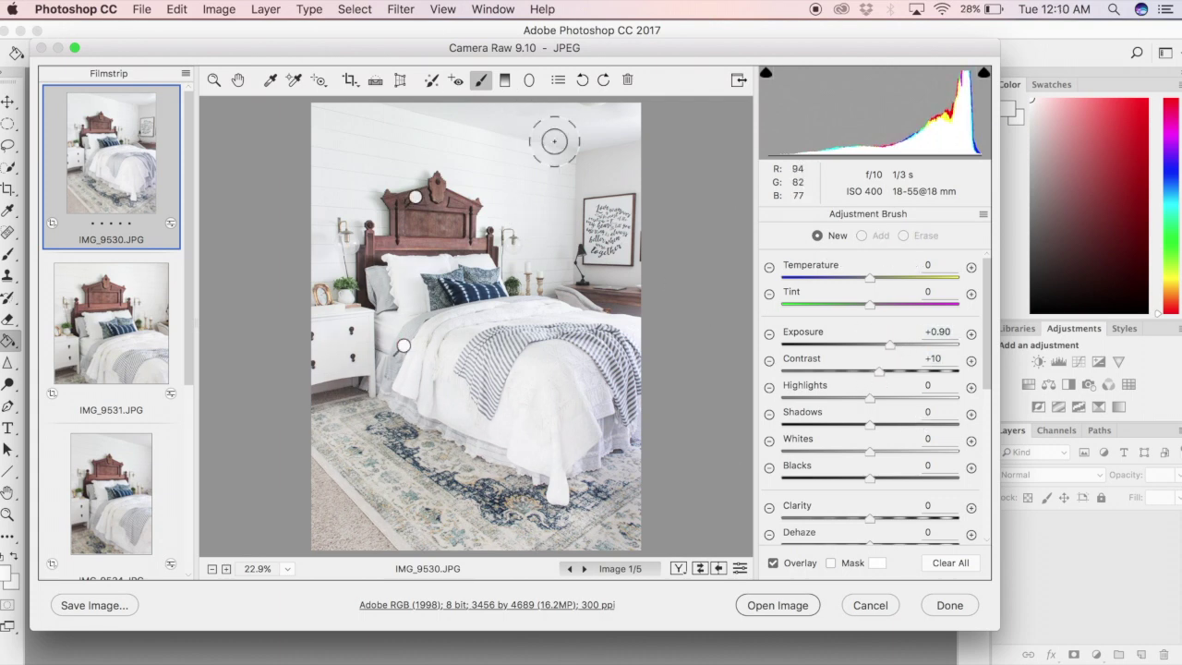
pyautogui.click(238, 82)
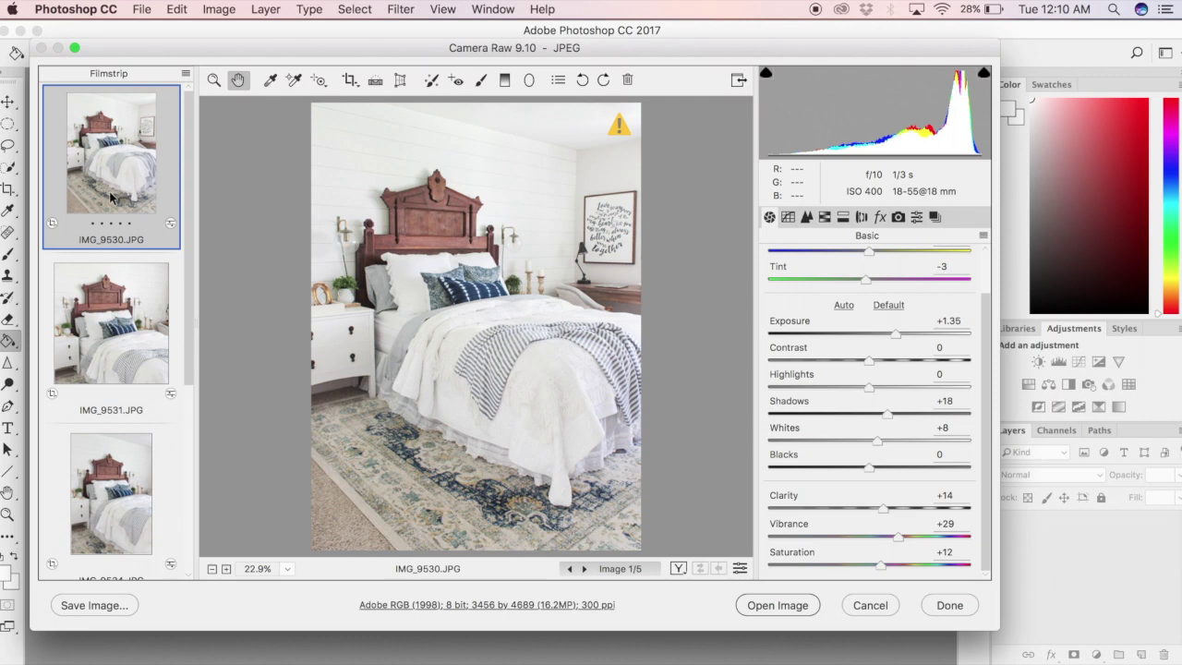
# Step: Add the remaining four bedroom thumbnails to the Filmstrip selection, making 5 of 5 selected
pyautogui.keyDown('shift'); pyautogui.click(130, 314); pyautogui.keyUp('shift')
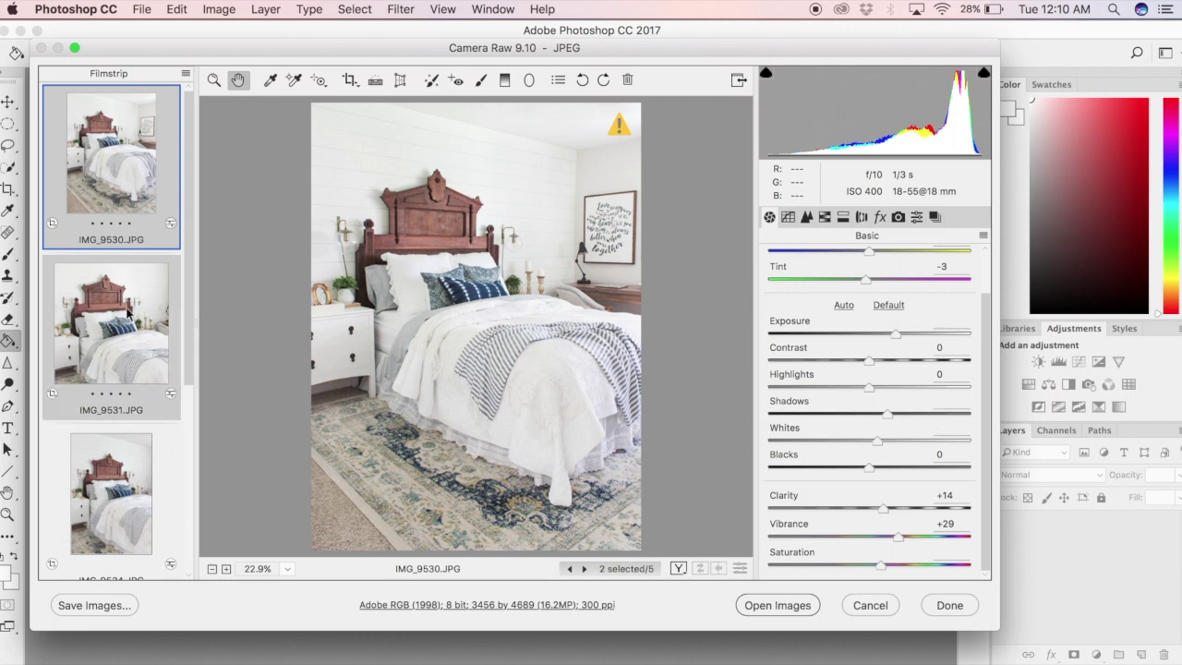
pyautogui.keyDown('shift'); pyautogui.click(122, 487); pyautogui.keyUp('shift')
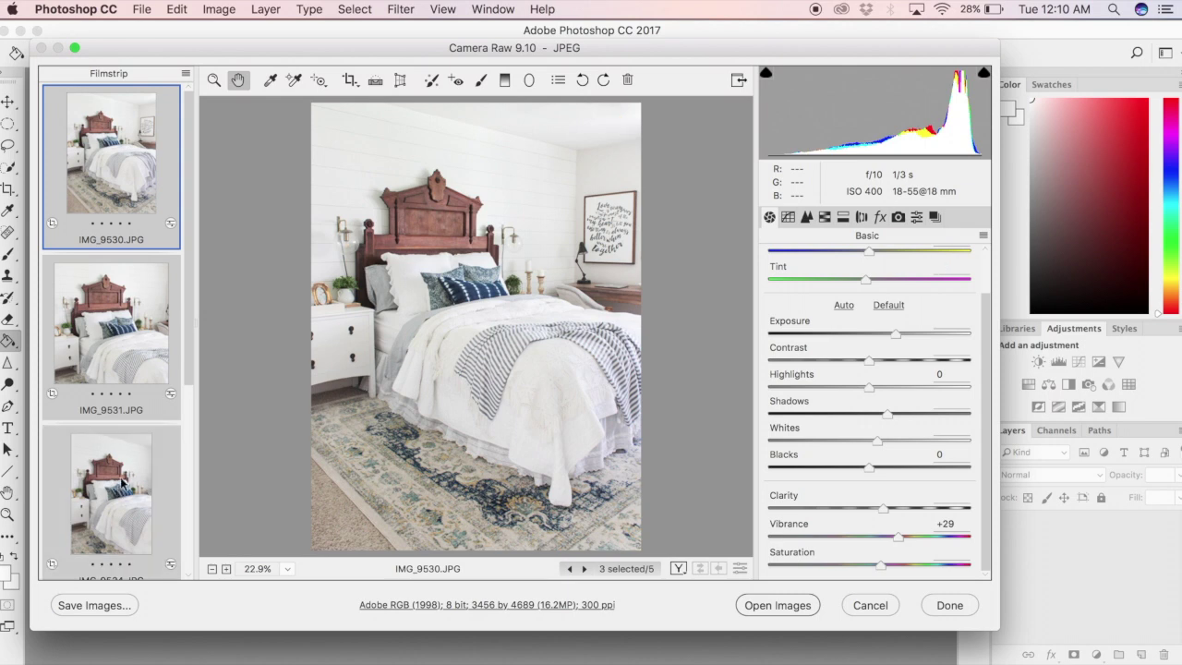
pyautogui.moveTo(189, 343); pyautogui.dragTo(184, 494)
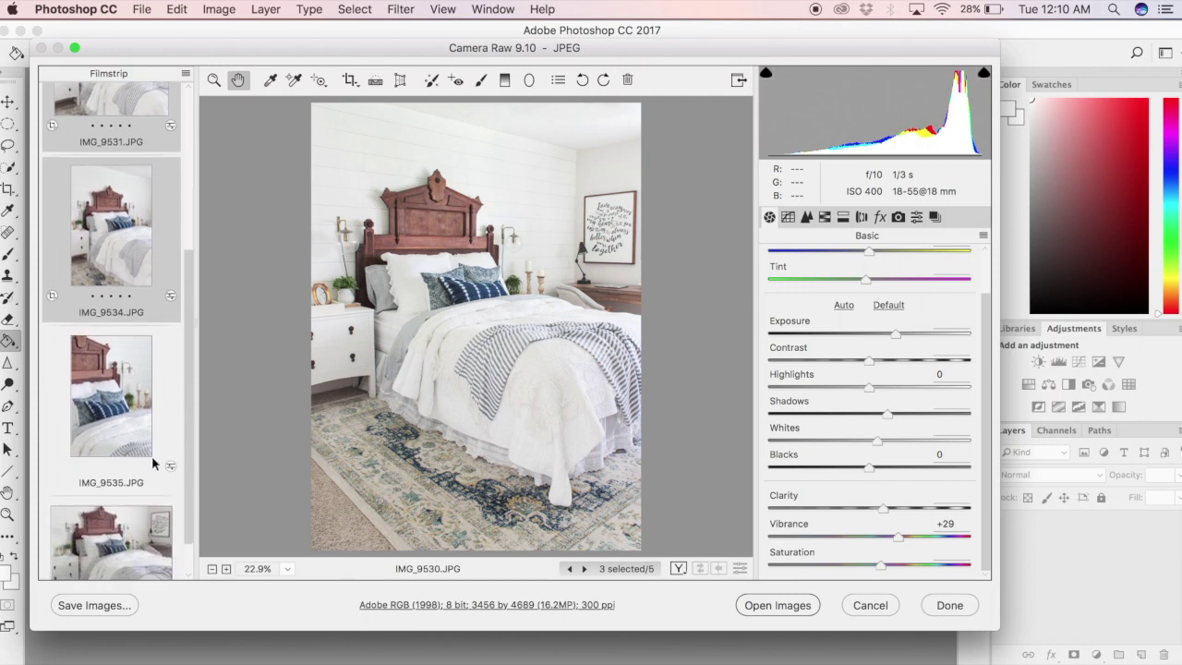
pyautogui.keyDown('super'); pyautogui.click(131, 431); pyautogui.keyUp('super')
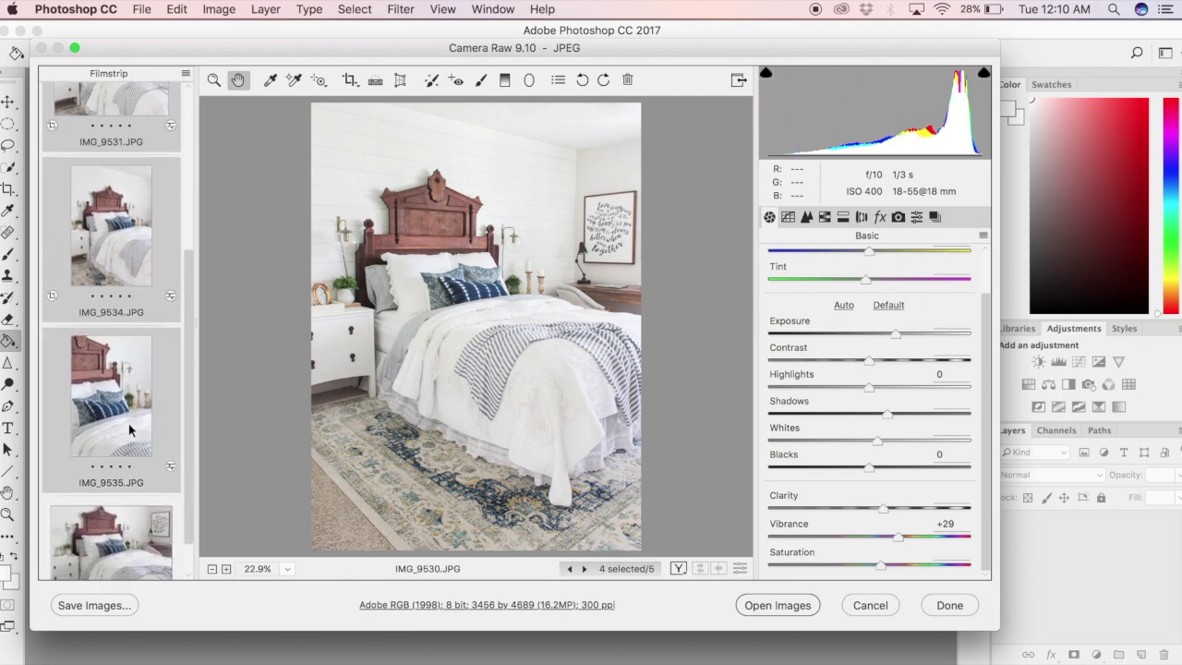
pyautogui.keyDown('super'); pyautogui.click(128, 554); pyautogui.keyUp('super')
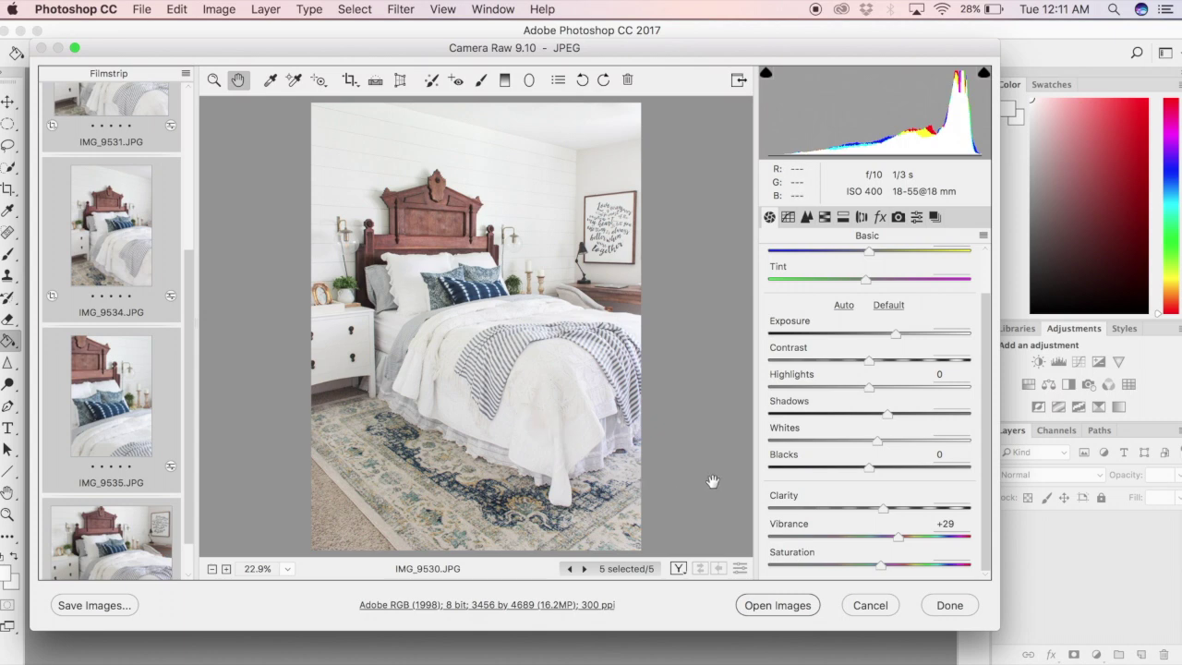
# Step: Open IMG_9530 through IMG_9537 as separate Photoshop document tabs
pyautogui.click(774, 606)
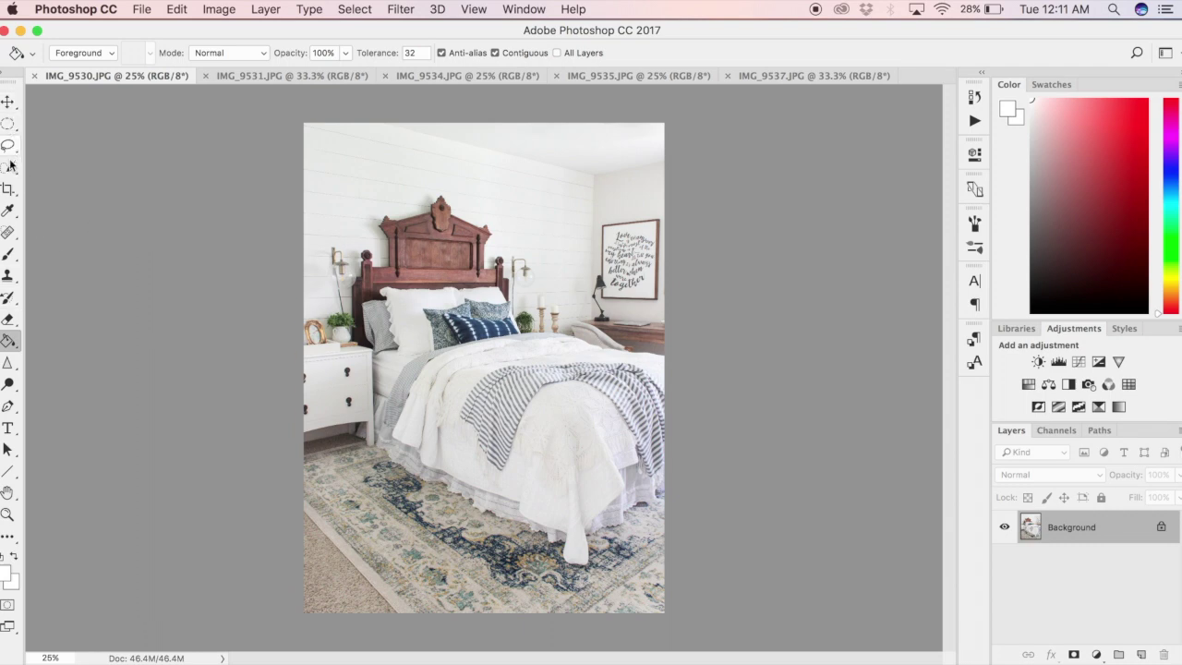
# Step: Select the Spot Healing Brush and set its size to 43 px
pyautogui.click(7, 232)
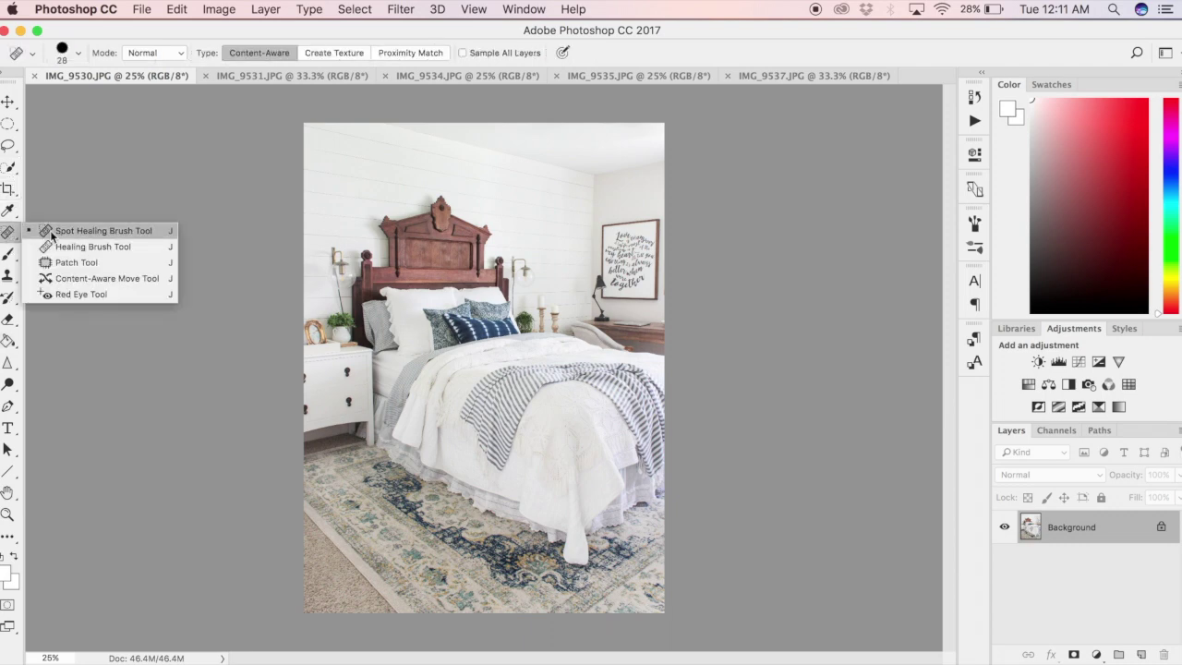
pyautogui.click(42, 231)
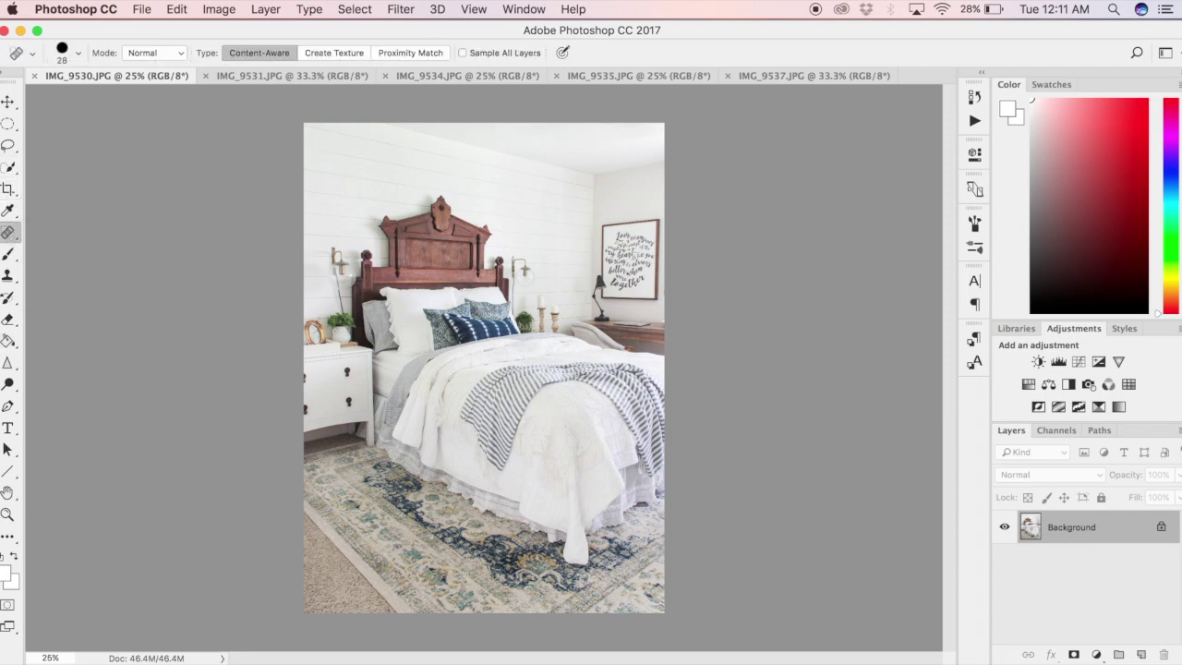
pyautogui.click(79, 52)
pyautogui.moveTo(48, 98)
pyautogui.mouseDown()
pyautogui.moveTo(39, 102)
pyautogui.moveTo(53, 96)
pyautogui.mouseUp()
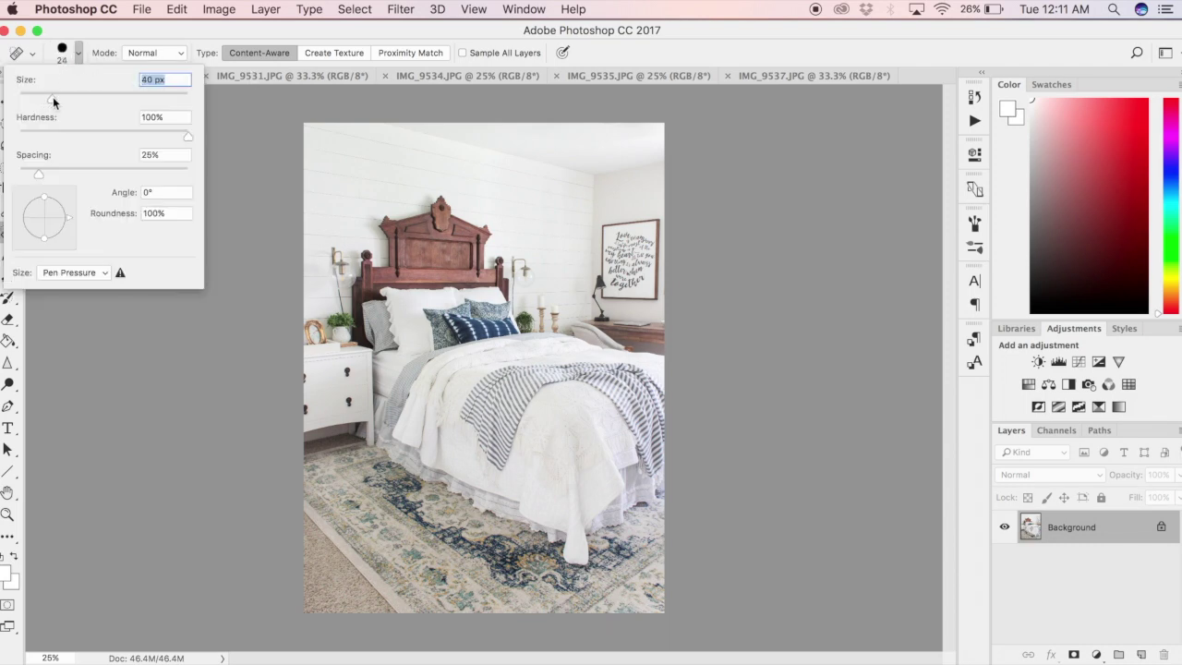
pyautogui.click(94, 42)
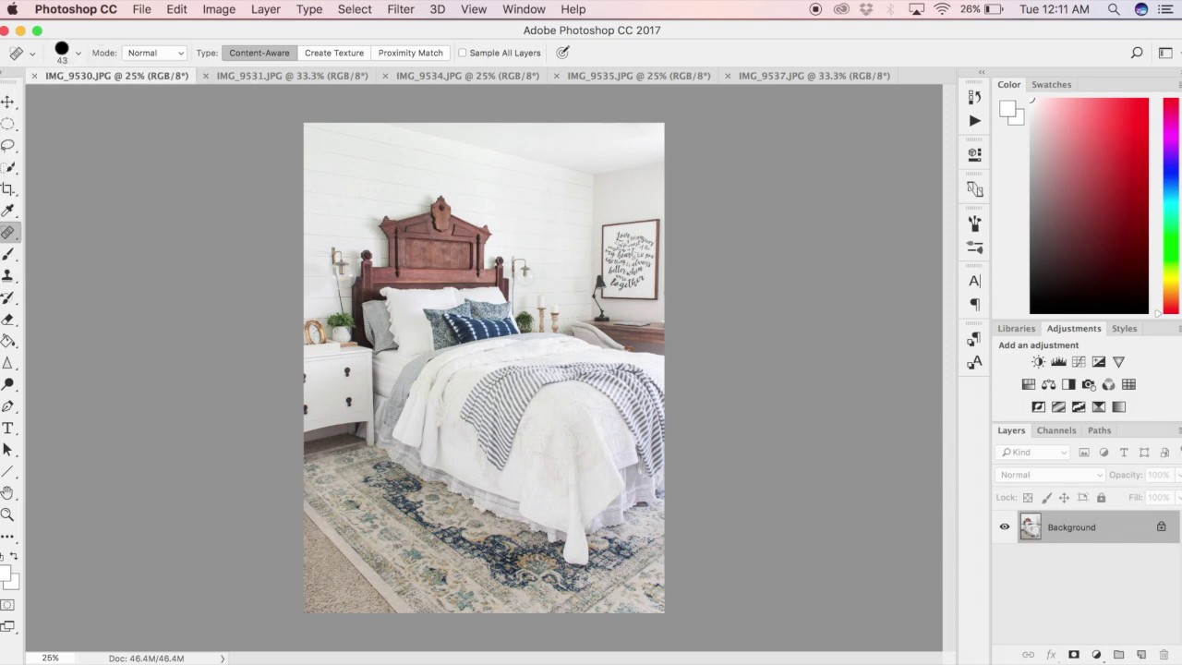
# Step: Heal away the desk lamp's stem and base beside the framed sign
pyautogui.click(601, 308)
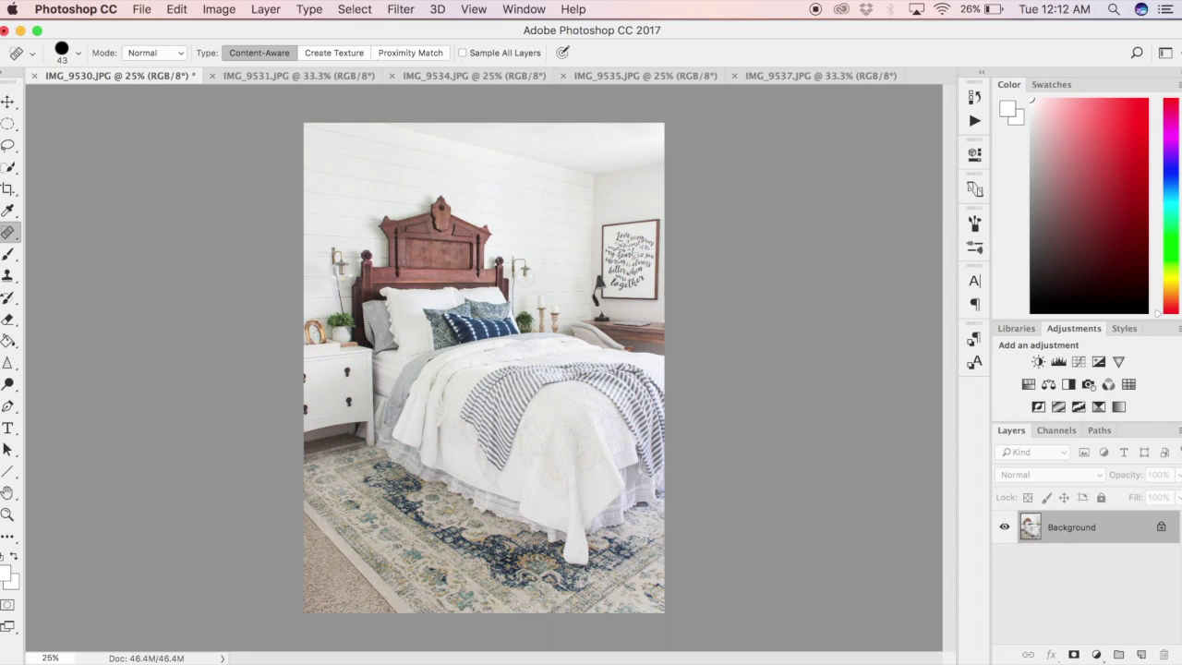
pyautogui.click(596, 299)
pyautogui.click(595, 292)
pyautogui.click(602, 314)
pyautogui.click(607, 319)
pyautogui.click(601, 317)
pyautogui.click(599, 319)
# Step: Clean up the leftover lamp base, then heal the wall lamp's cord at 62 px
pyautogui.click(618, 290)
pyautogui.click(601, 315)
pyautogui.click(598, 320)
pyautogui.moveTo(599, 315); pyautogui.dragTo(606, 316)
pyautogui.press(']')
pyautogui.press(']')
pyautogui.moveTo(339, 277); pyautogui.dragTo(338, 314)
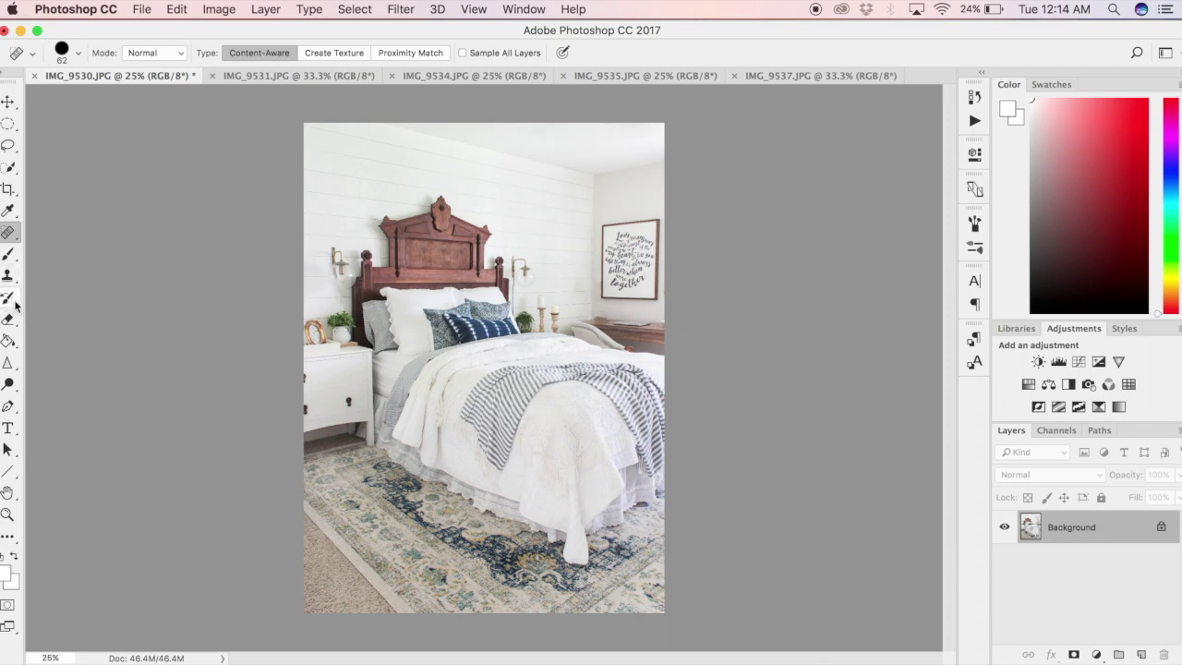
# Step: Use the History Brush to restore detail near the desk and the nightstand's drawer knob
pyautogui.moveTo(9, 303); pyautogui.dragTo(39, 297)
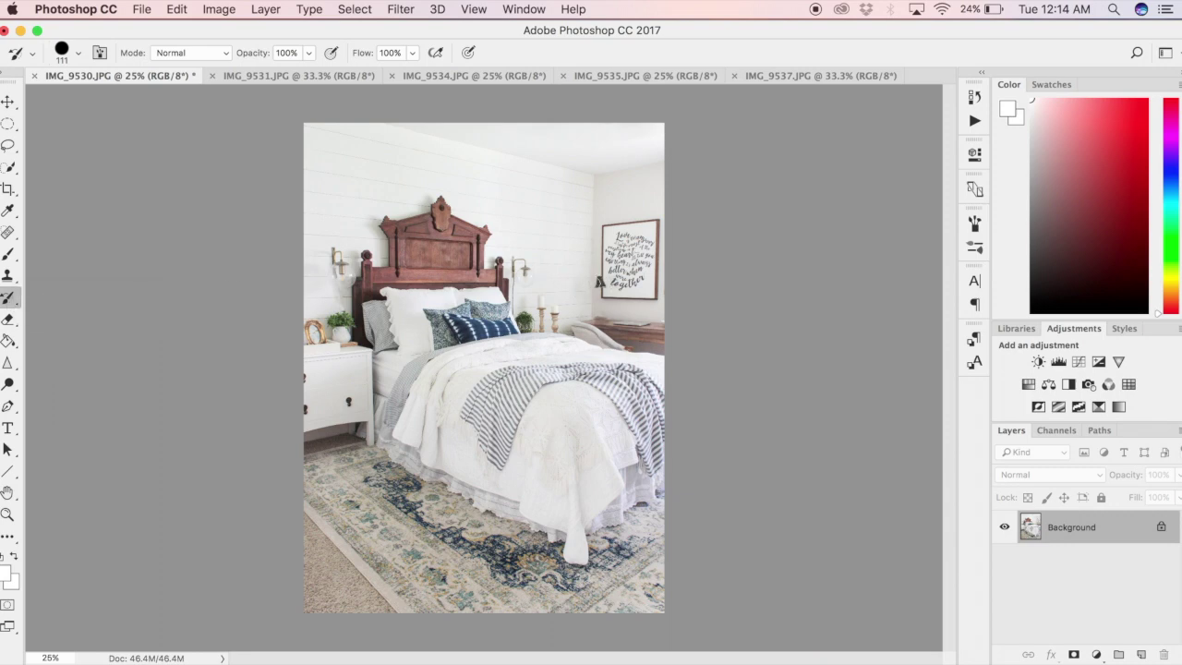
pyautogui.moveTo(596, 317); pyautogui.dragTo(611, 321)
pyautogui.moveTo(347, 377); pyautogui.dragTo(342, 369)
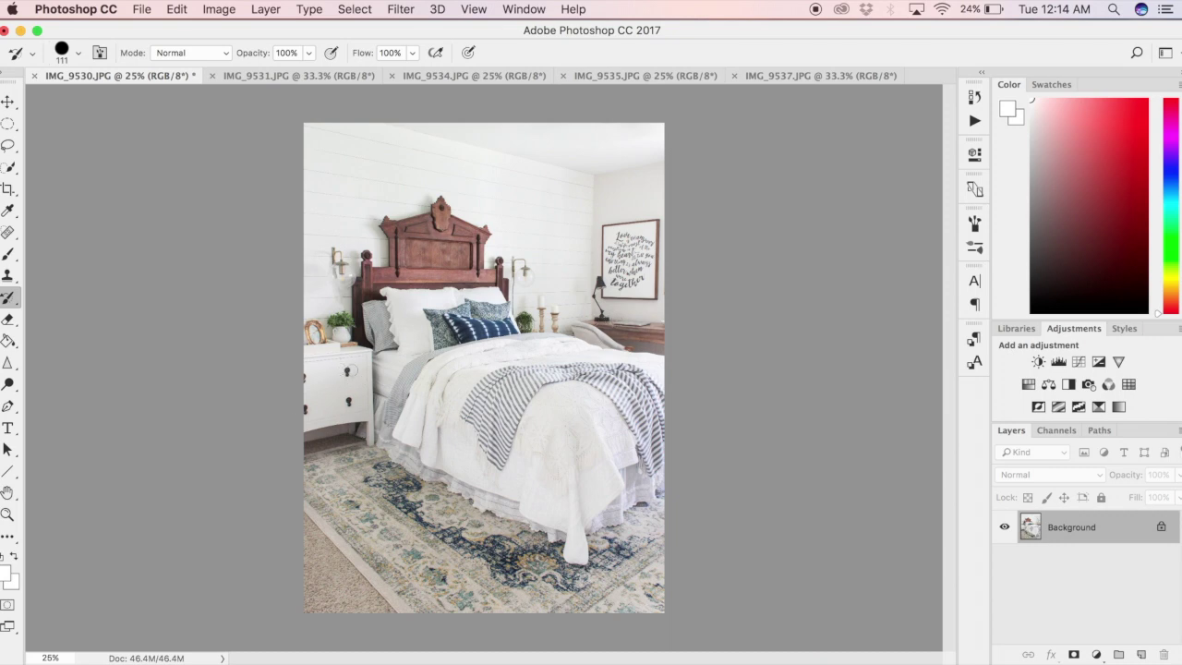
pyautogui.click(1118, 361)
# Step: Set Vibrance to +29 and add a Brightness/Contrast layer with Brightness 11
pyautogui.moveTo(831, 207); pyautogui.dragTo(860, 209)
pyautogui.click(1005, 527)
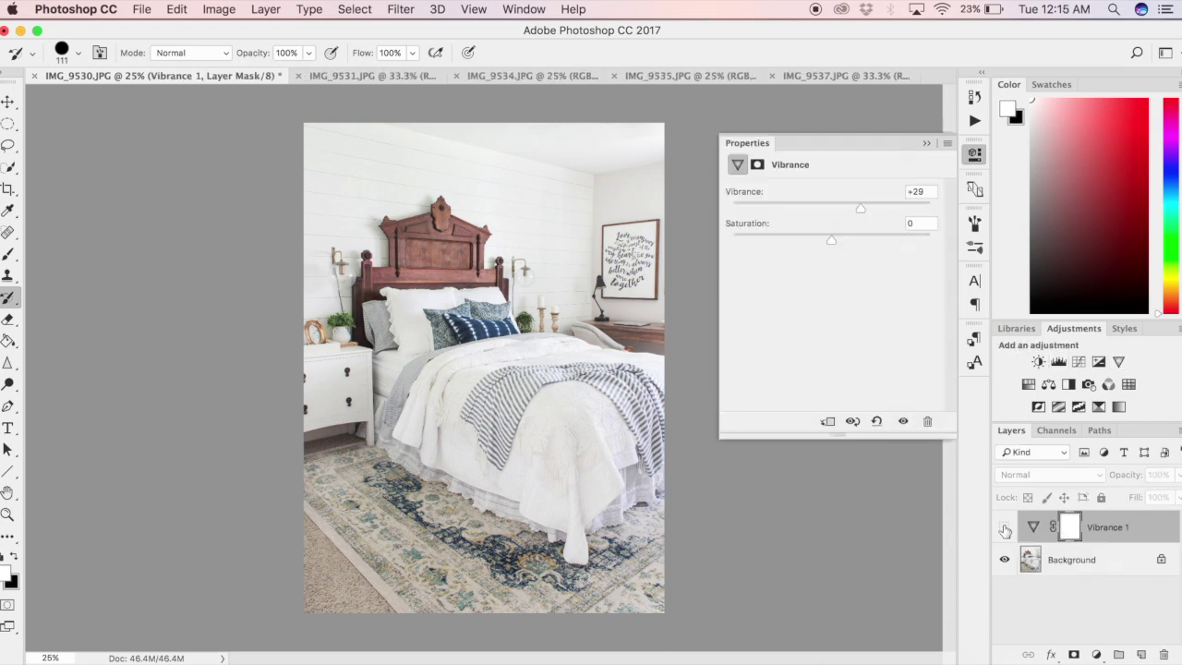
pyautogui.click(1004, 528)
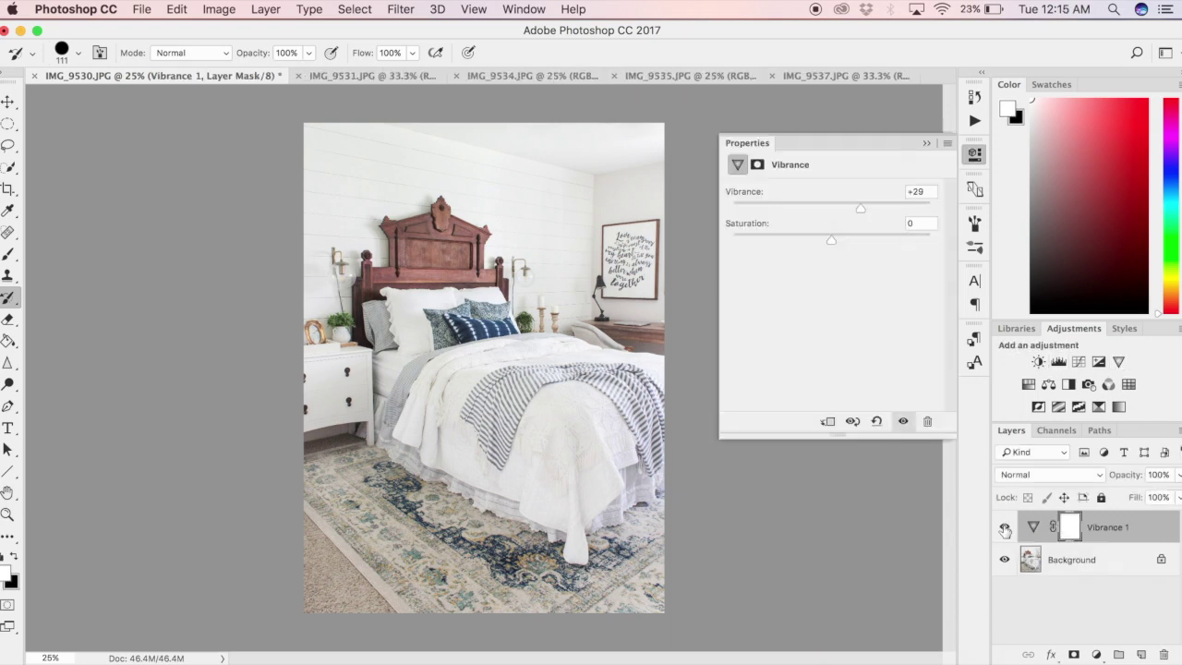
pyautogui.click(1039, 361)
pyautogui.moveTo(831, 232); pyautogui.dragTo(839, 234)
pyautogui.click(1005, 528)
pyautogui.click(1004, 527)
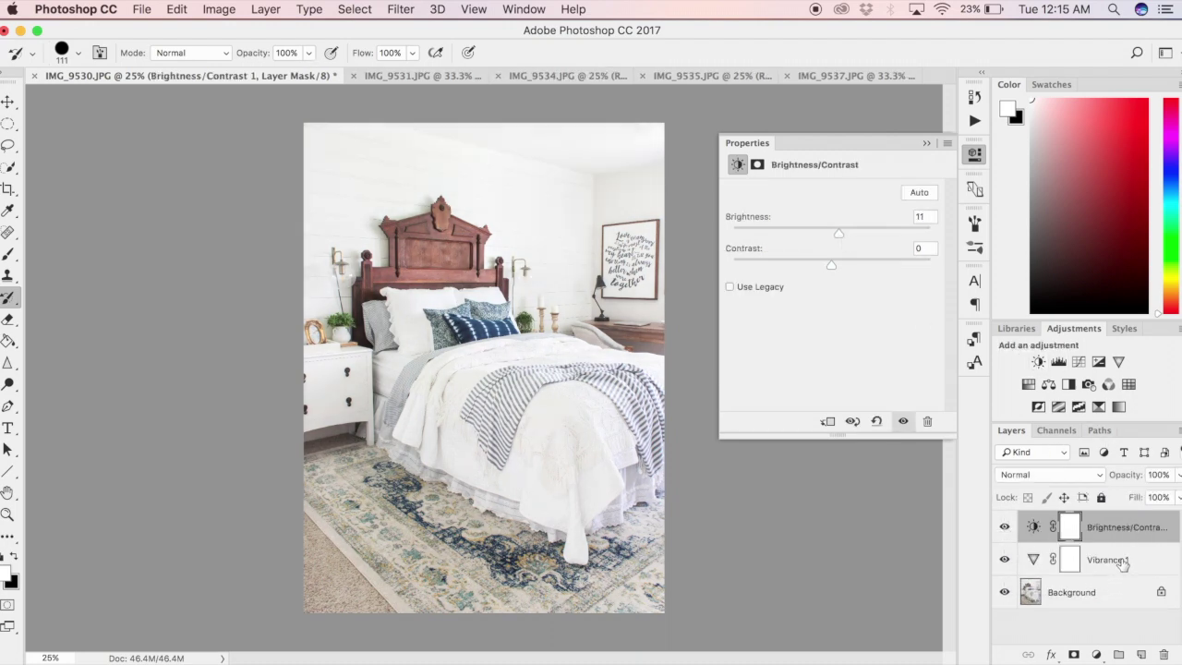
# Step: Select all layers down to Background and flatten the image
pyautogui.keyDown('shift'); pyautogui.click(1122, 592); pyautogui.keyUp('shift')
pyautogui.rightClick(1114, 591)
pyautogui.click(1038, 557)
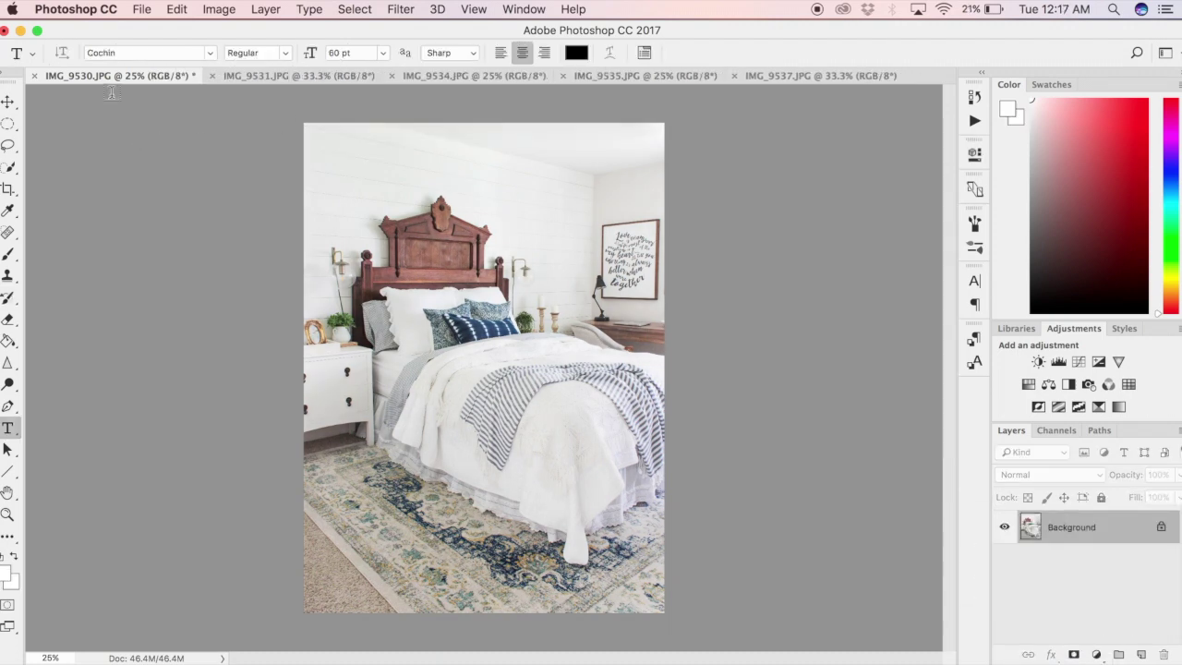
pyautogui.click(119, 11)
# Step: In Save for Web (Legacy), keep JPEG format and set the image height to 960 px
pyautogui.moveTo(143, 11)
pyautogui.moveTo(227, 240)
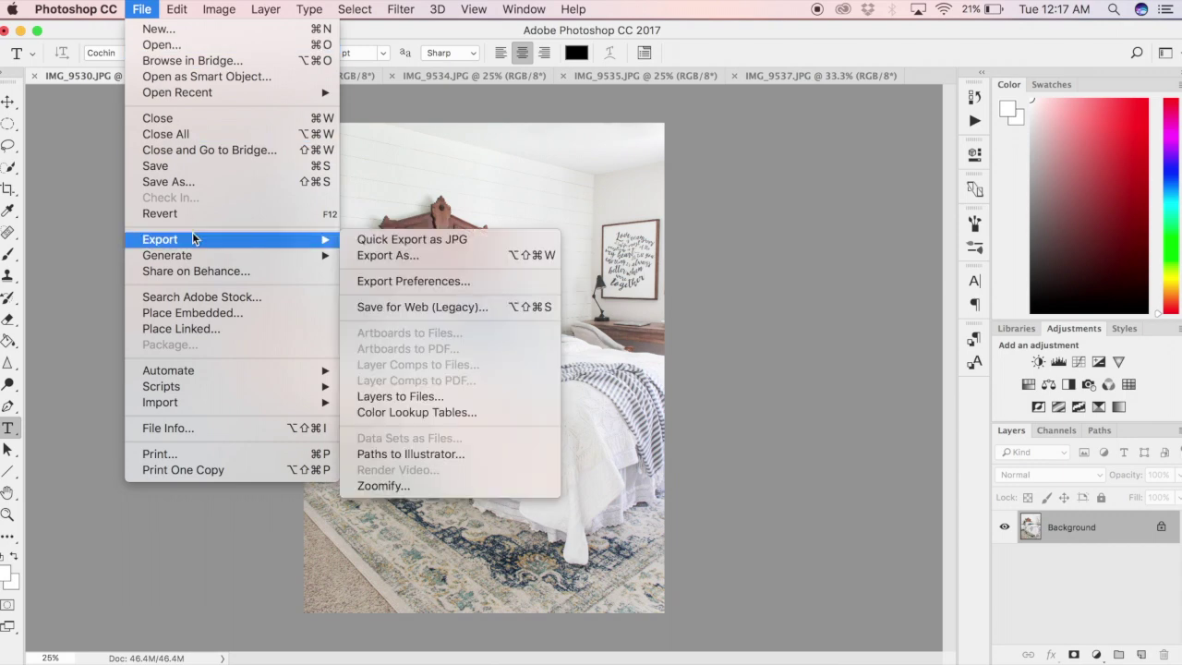
pyautogui.click(371, 307)
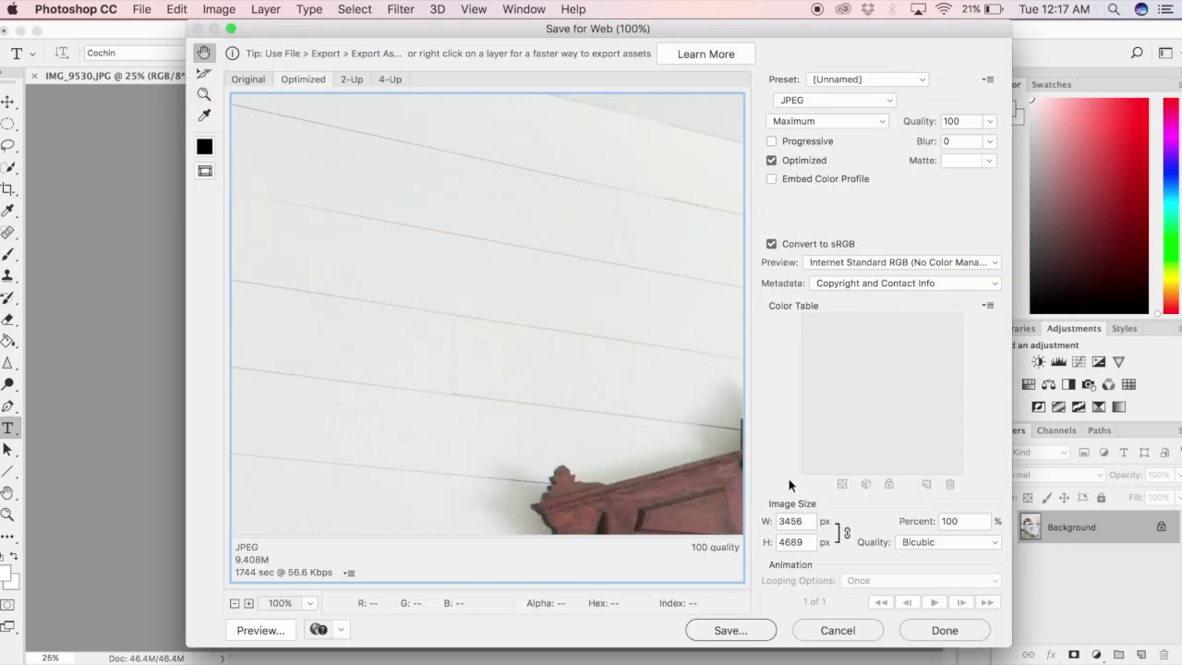
pyautogui.click(836, 99)
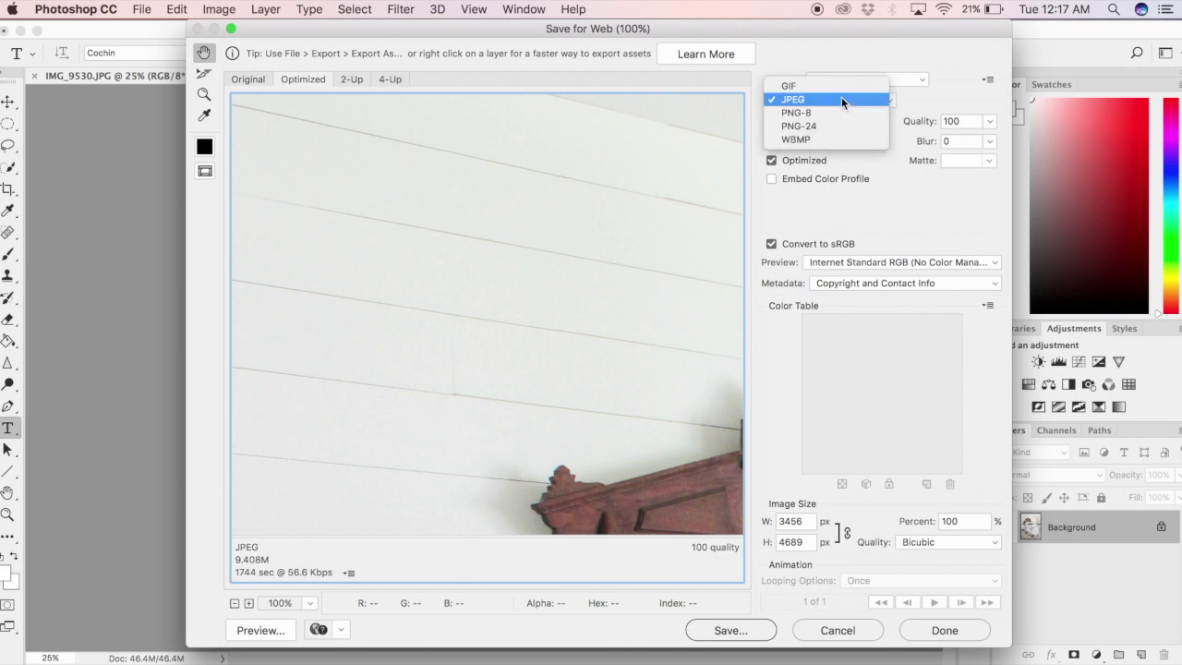
pyautogui.click(841, 97)
pyautogui.doubleClick(792, 542)
pyautogui.write('960')
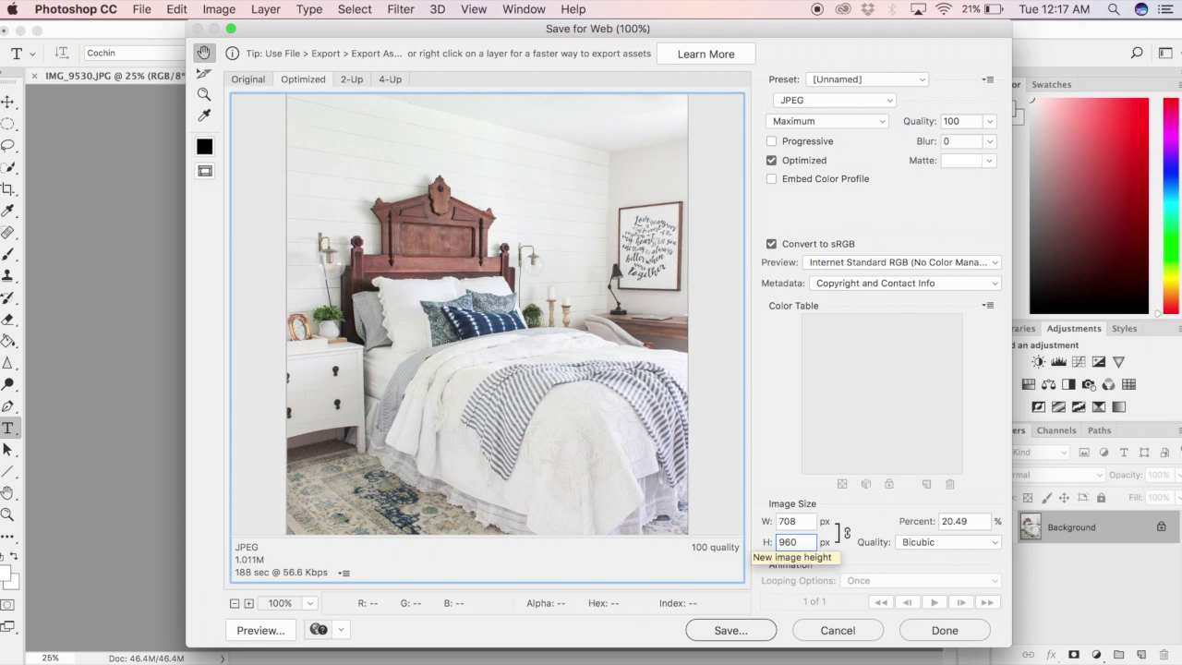